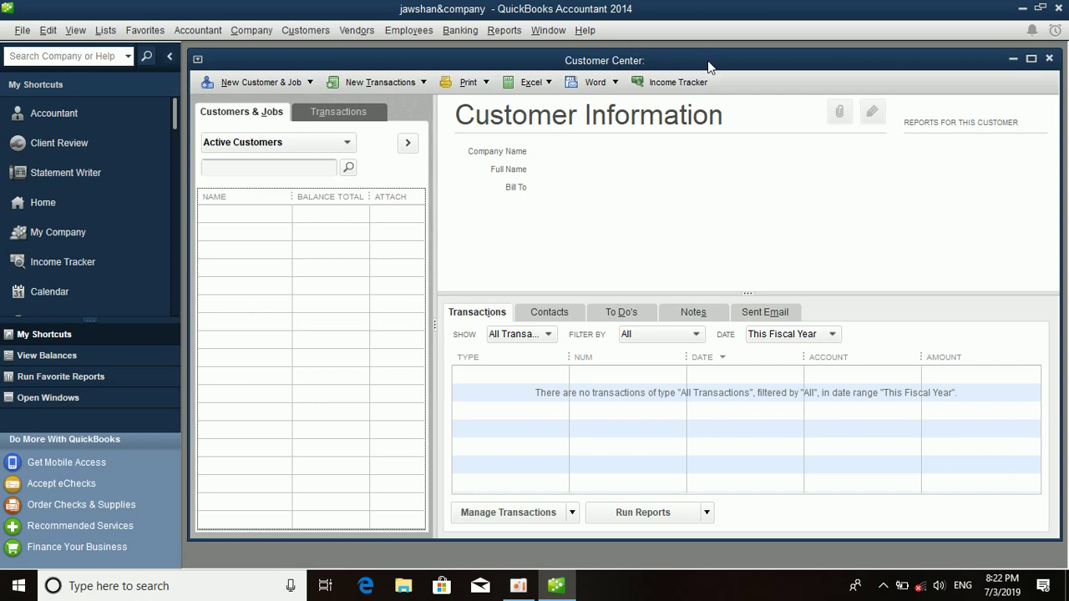
Move the Customer Center window slightly up and to the left.
drag(707, 61, 689, 51)
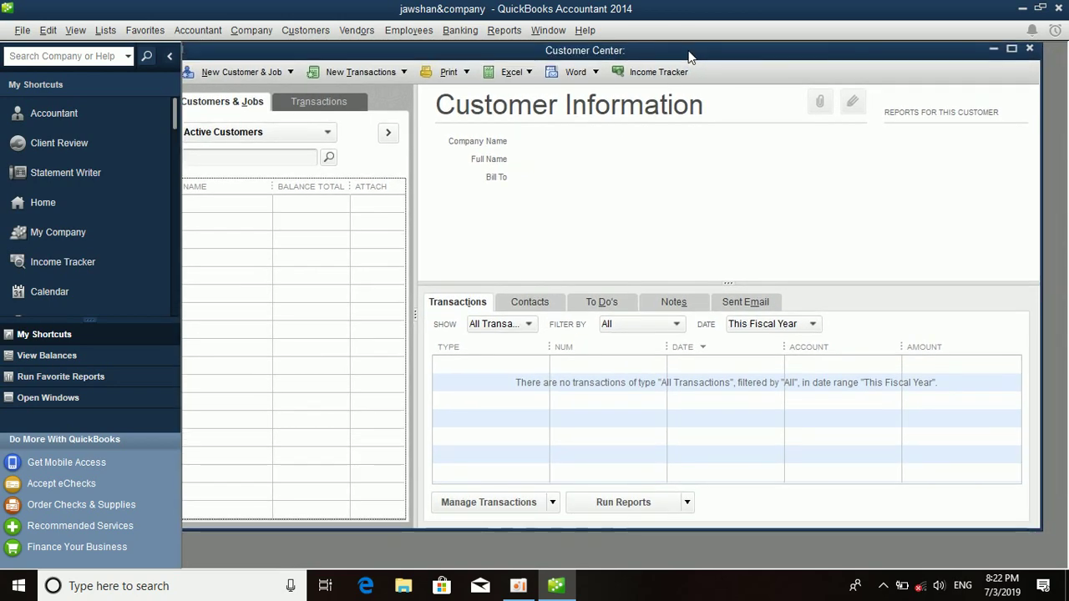
Start a new customer, entering the customer name and a 40,000 opening balance.
click(290, 72)
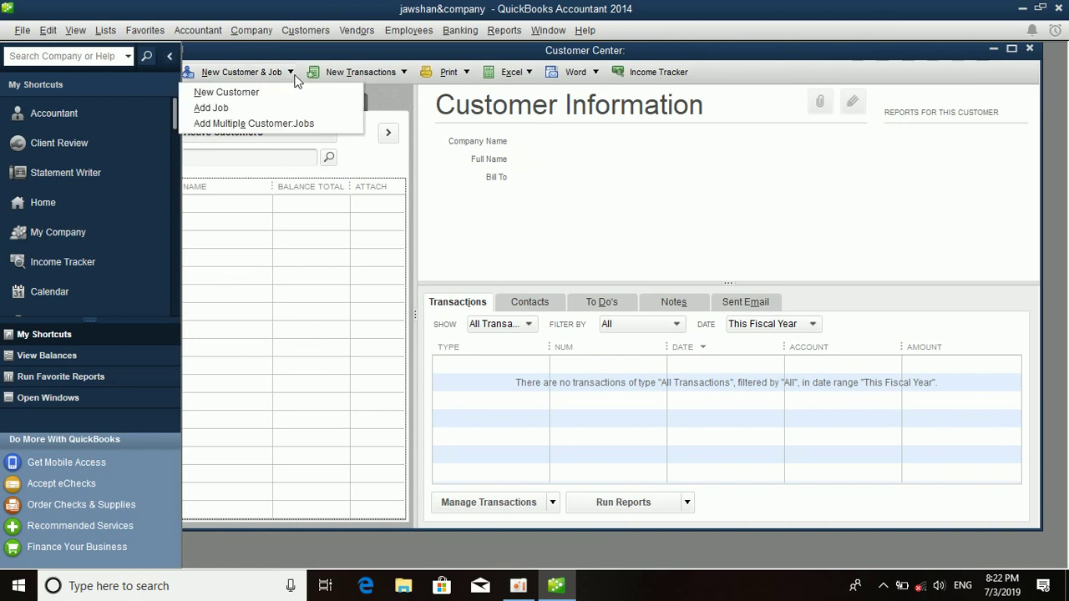
click(292, 98)
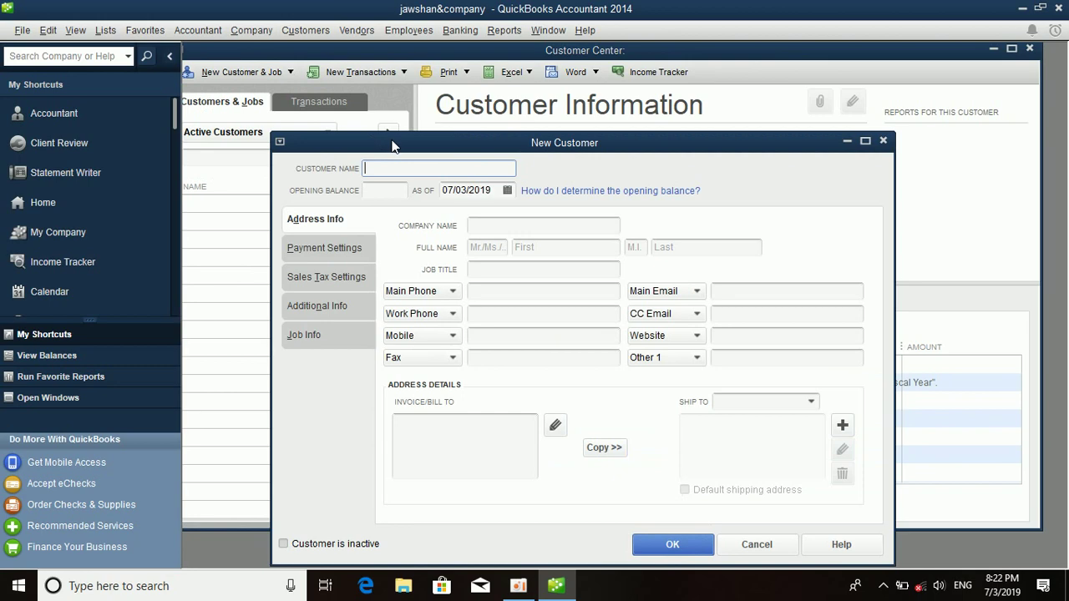
drag(392, 147, 375, 90)
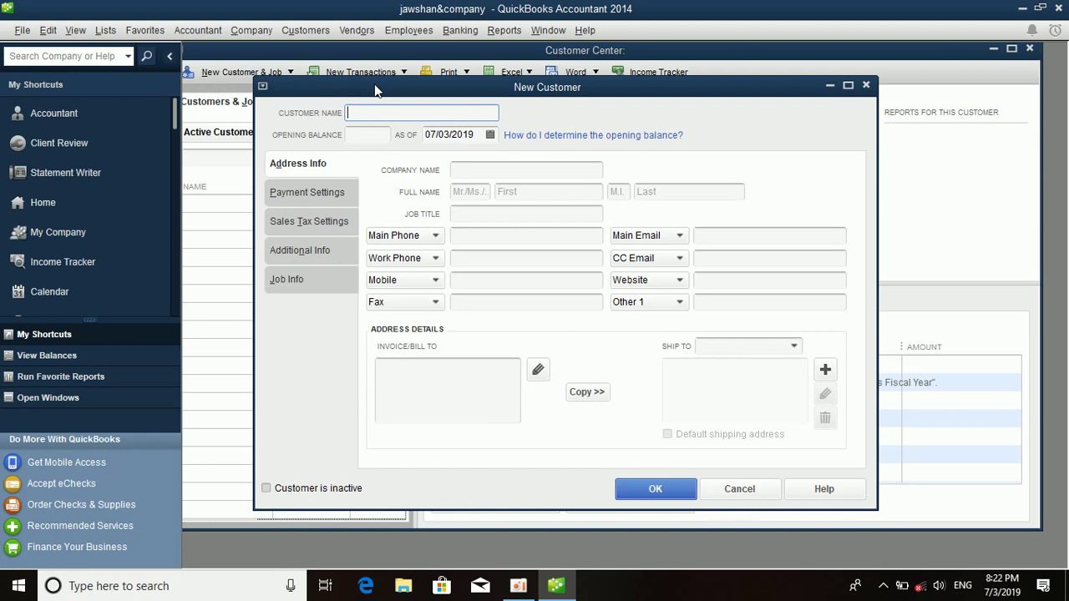
text(Obiadullah)
click(374, 134)
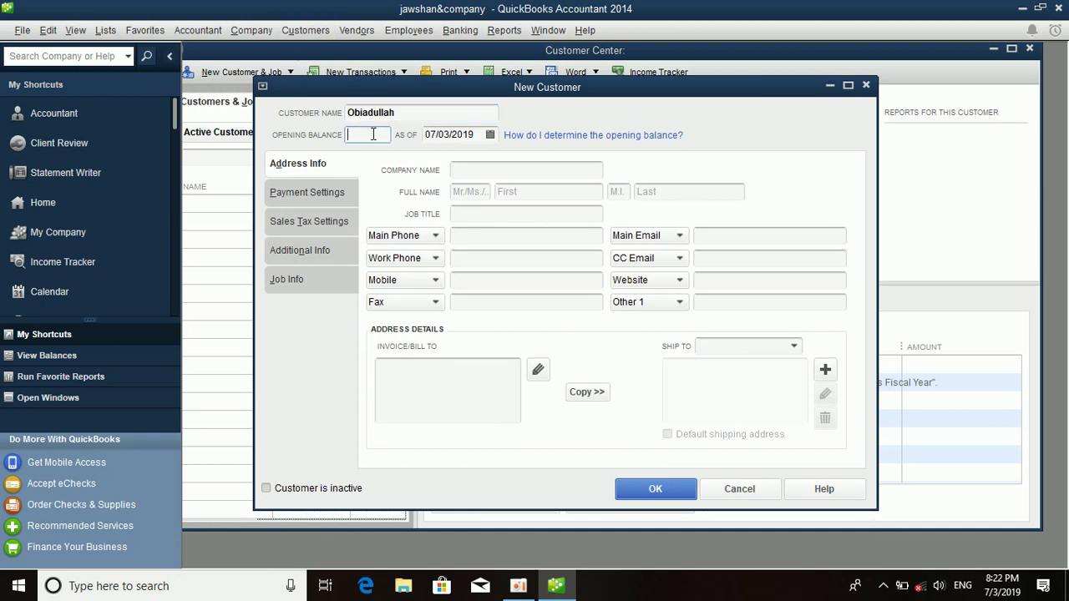
text(40000)
Fill in the company name, the contact's first and last name, and job title 'manager'.
click(462, 171)
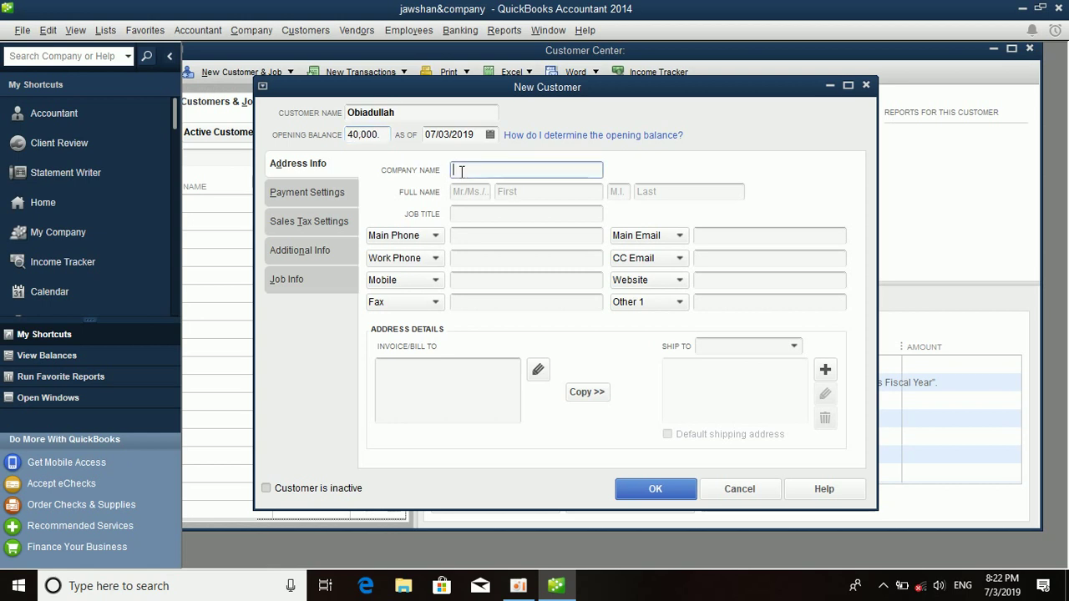
key(Tab)
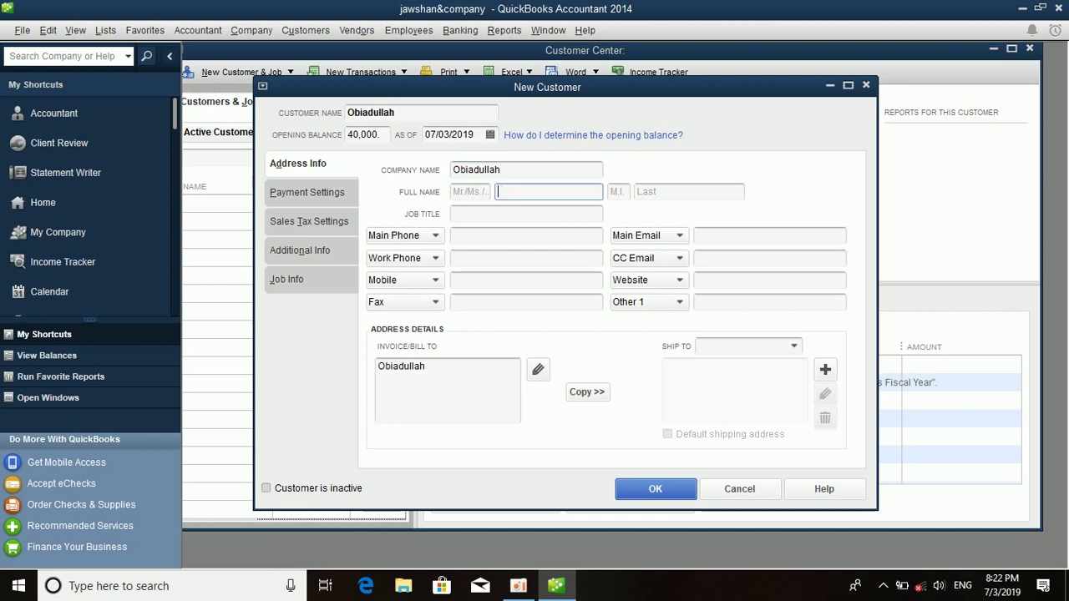
click(663, 192)
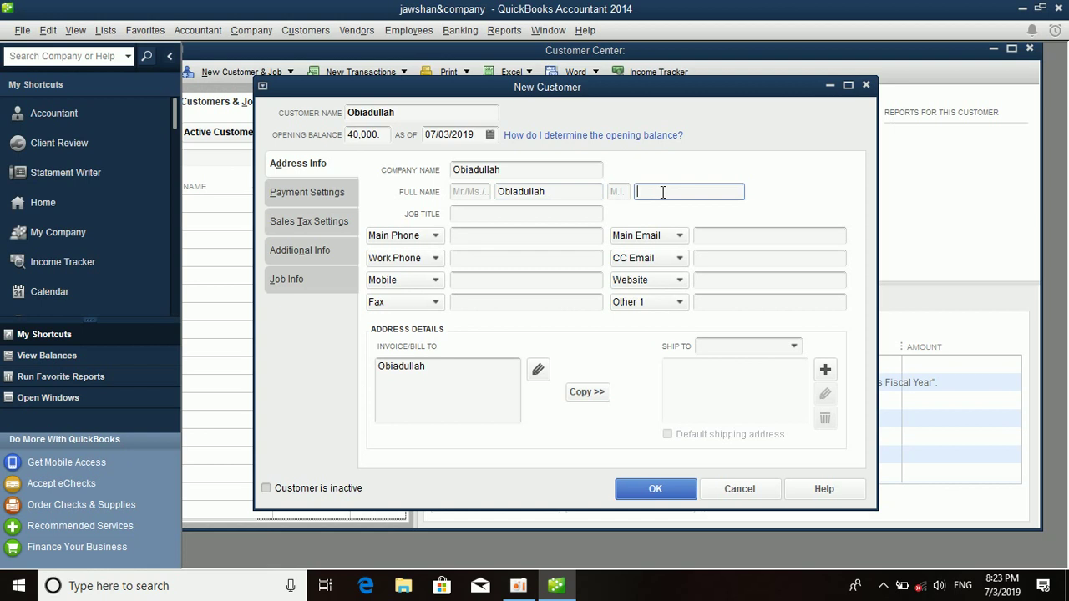
click(568, 215)
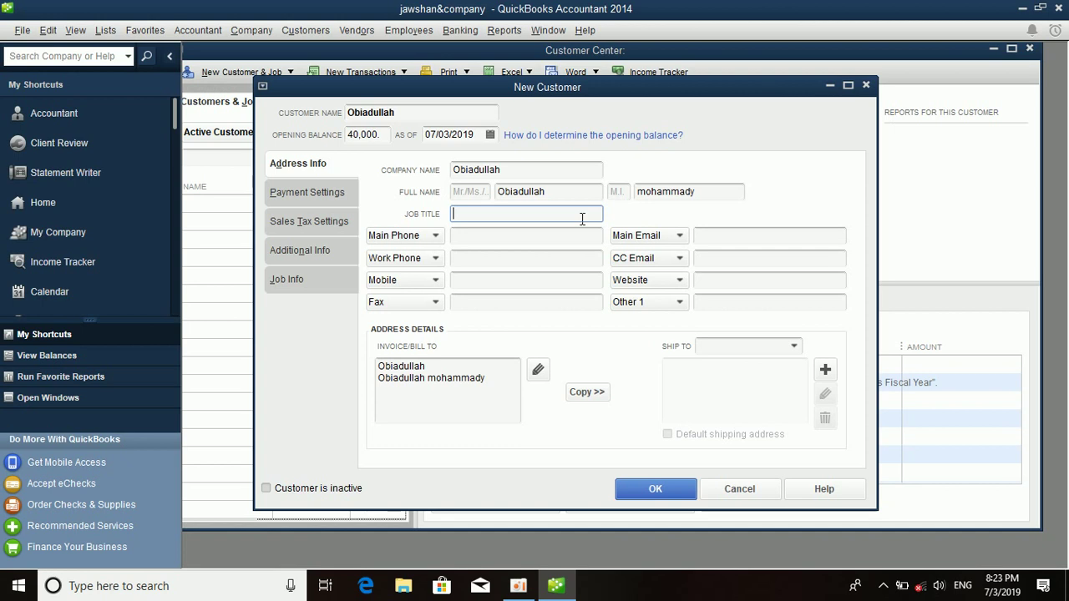
click(502, 232)
click(501, 215)
text(manager)
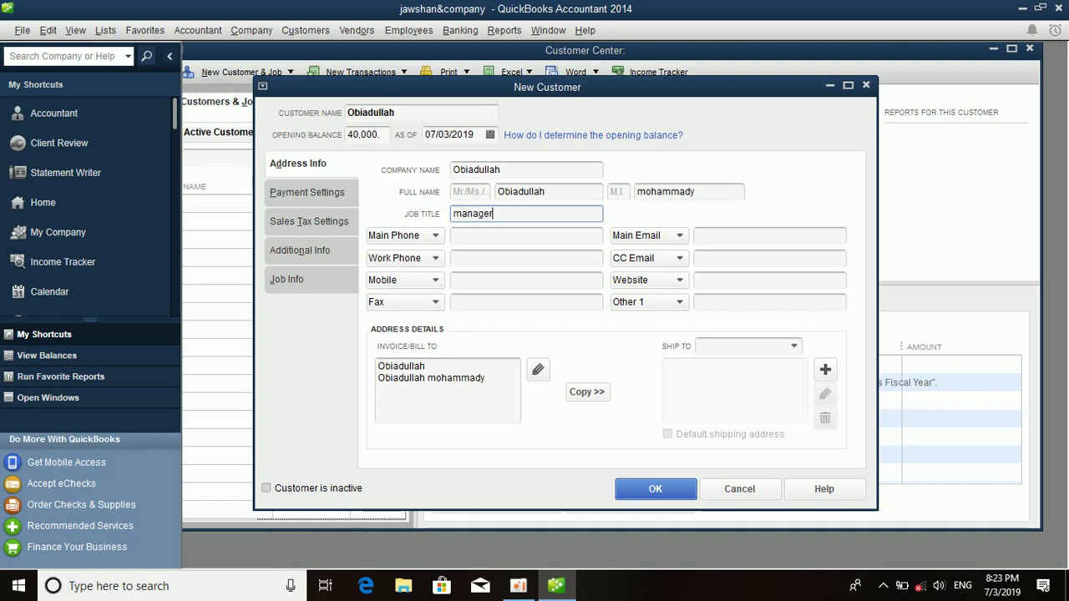
Enter the customer's main, work and mobile phone numbers and fax number.
click(478, 237)
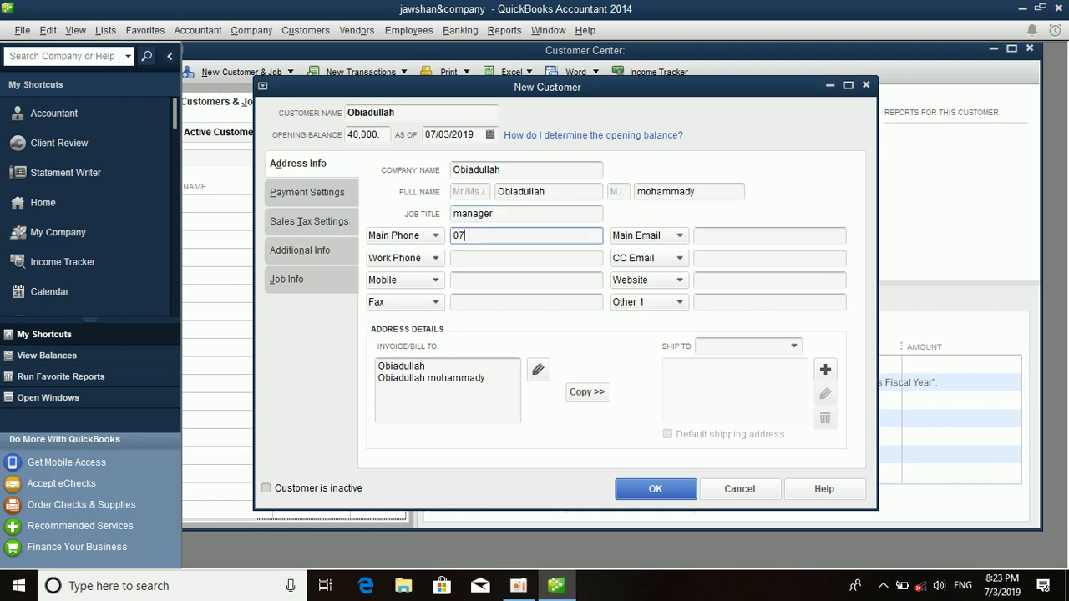
click(509, 258)
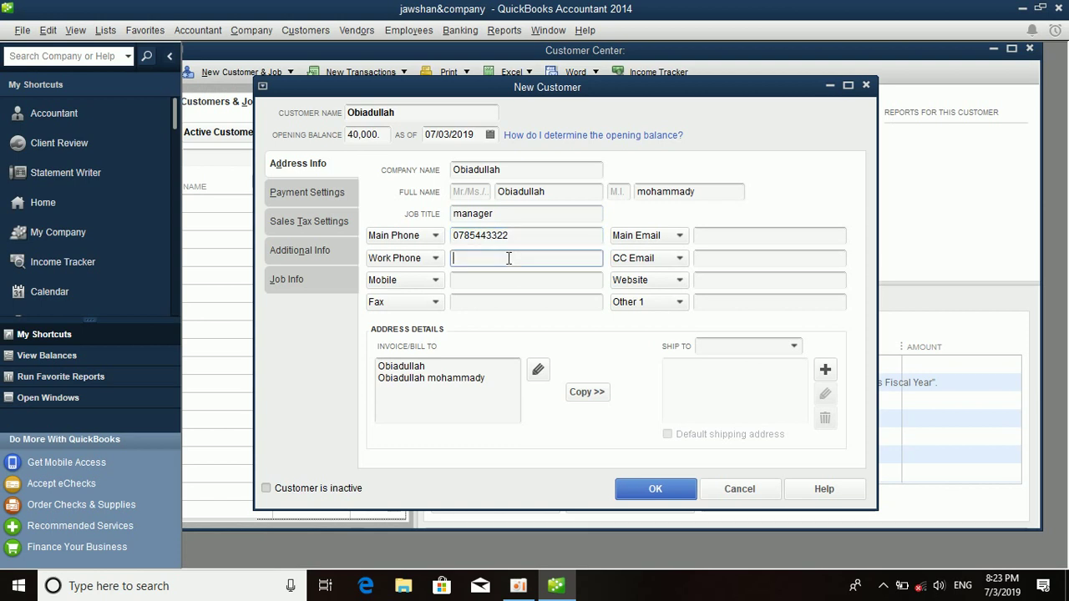
click(522, 280)
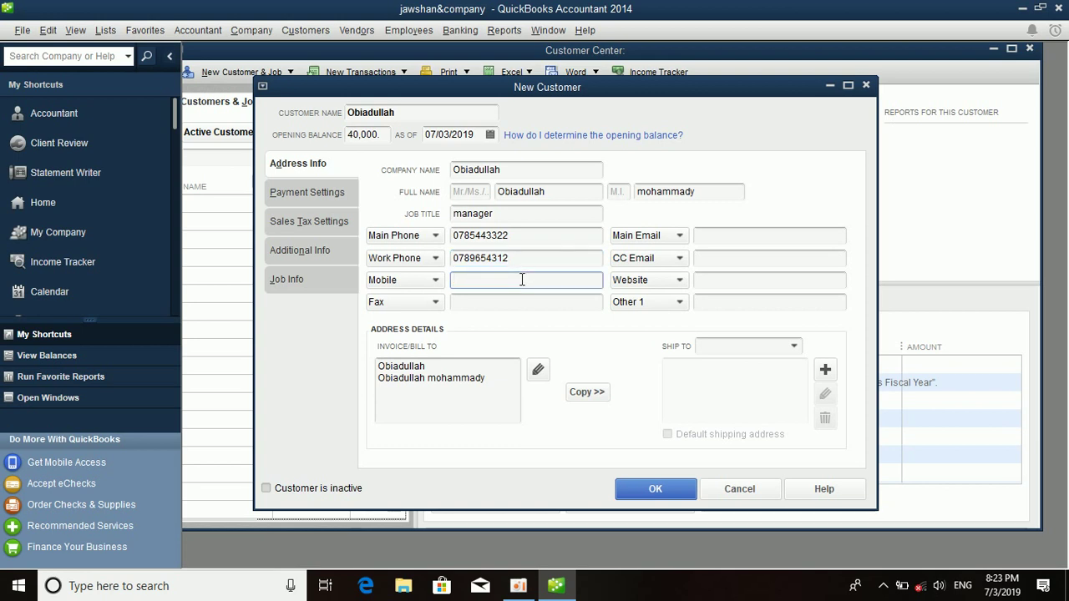
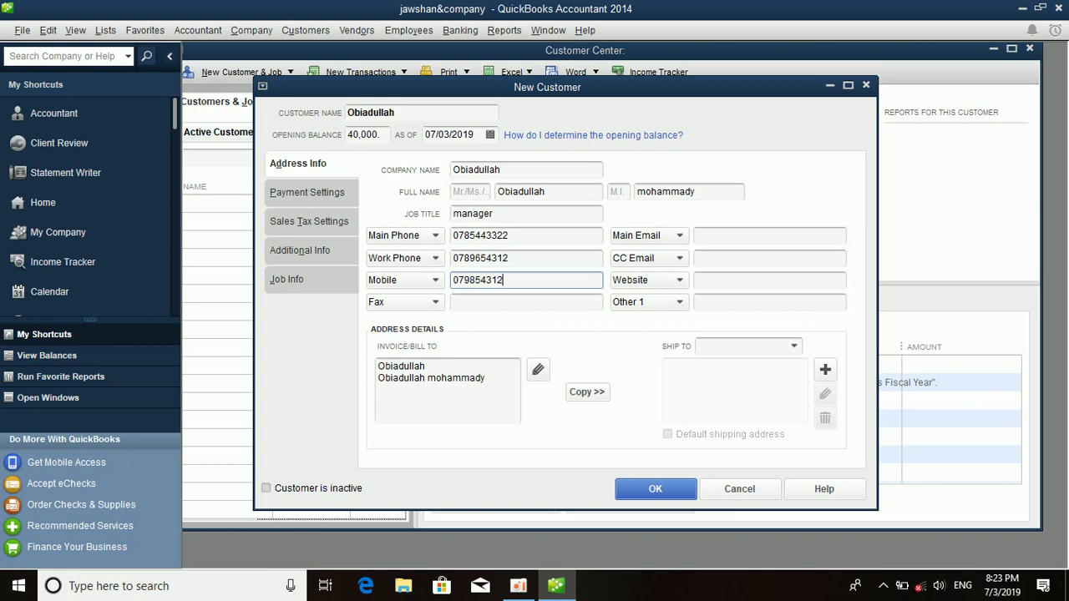
click(555, 303)
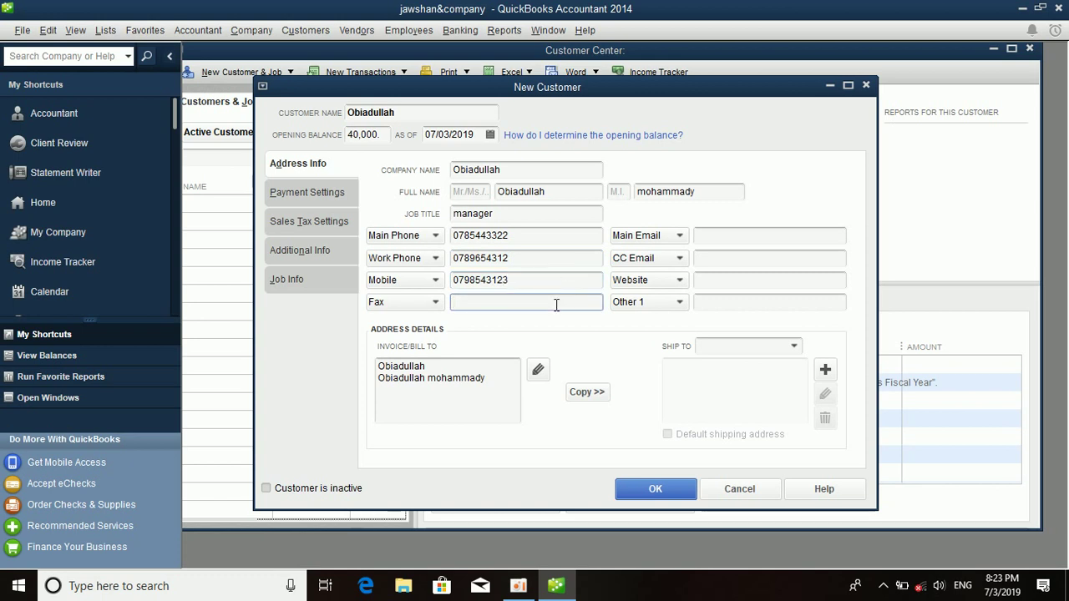
text(786)
Add the main and CC e-mail addresses, the website, and a Facebook contact entry.
click(745, 236)
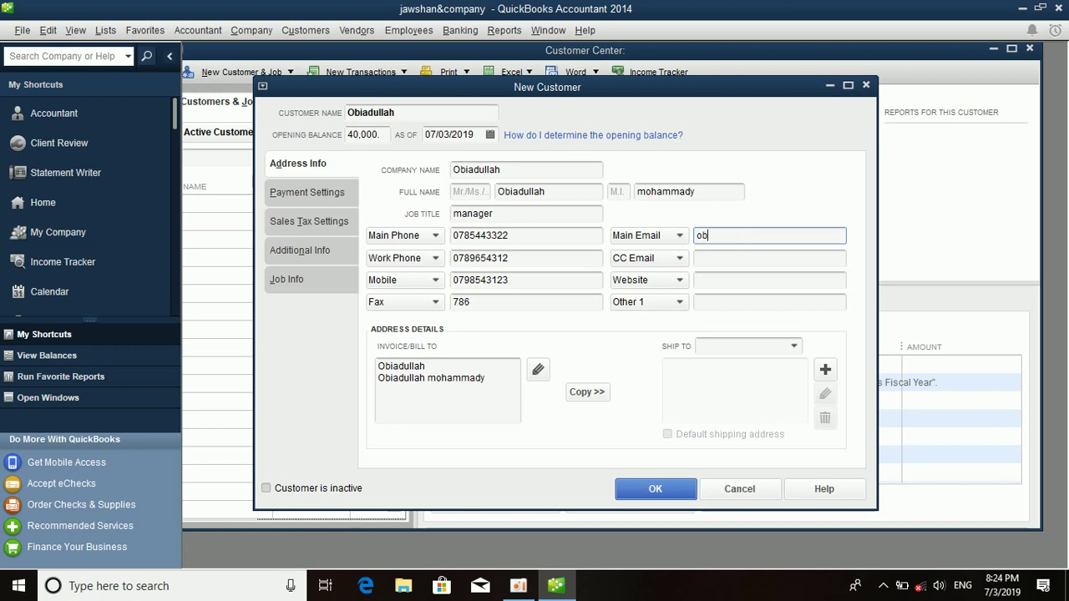
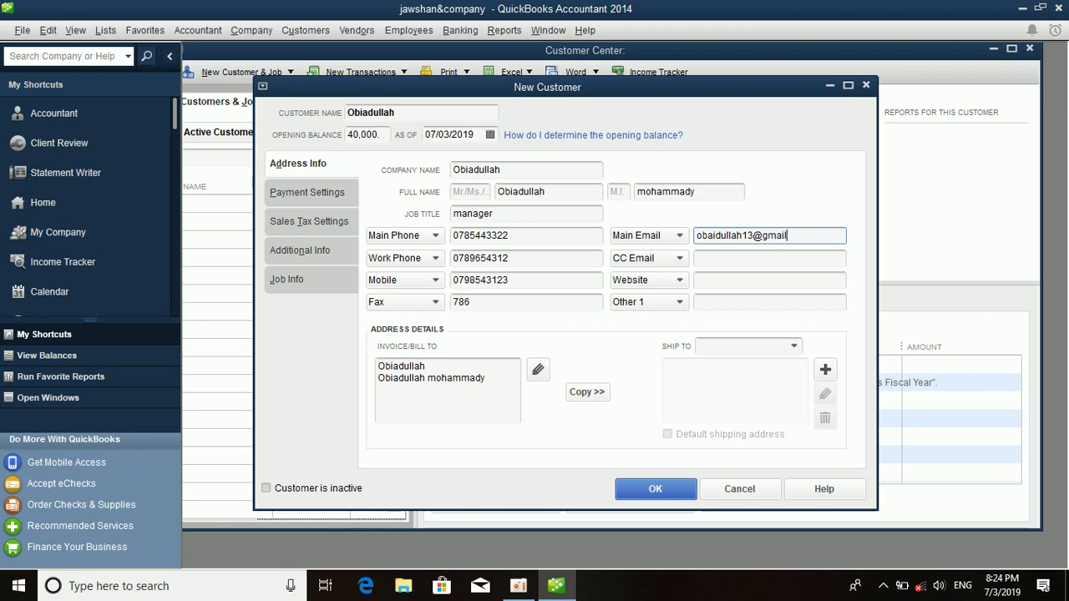
click(785, 258)
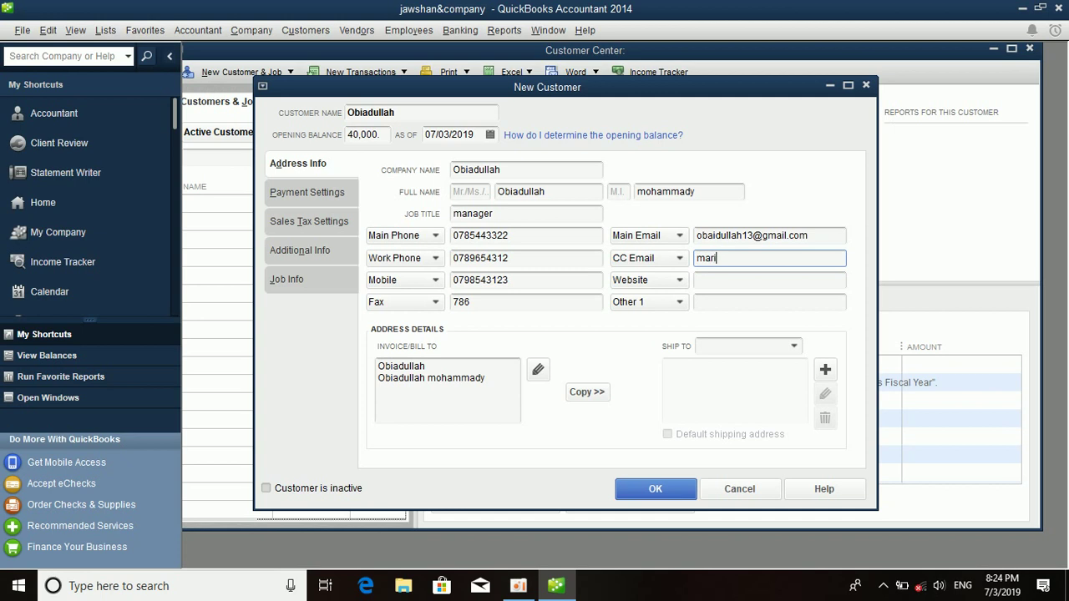
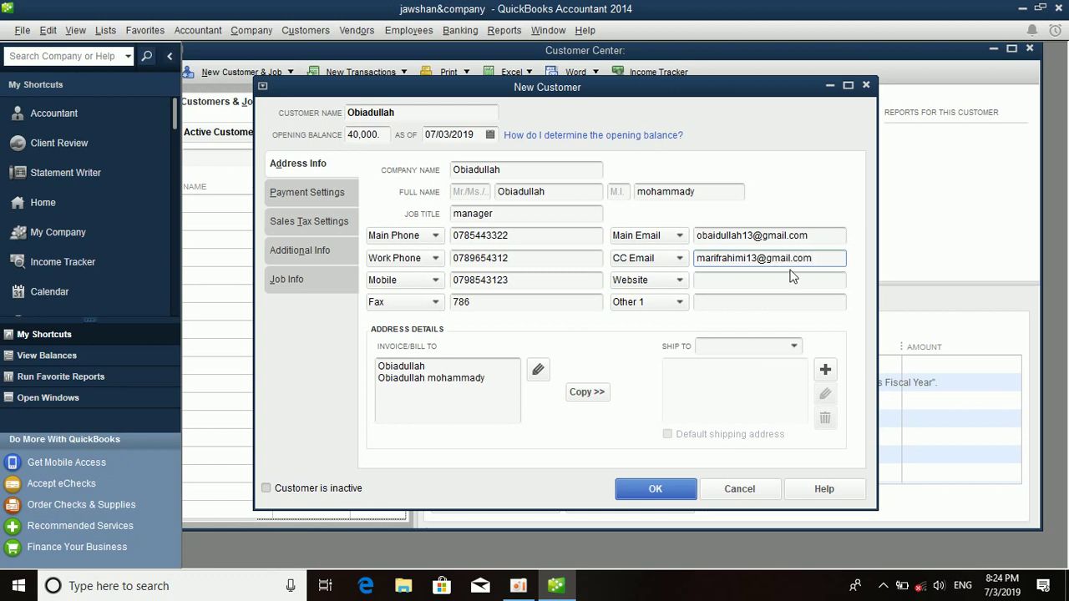
click(796, 279)
text(www)
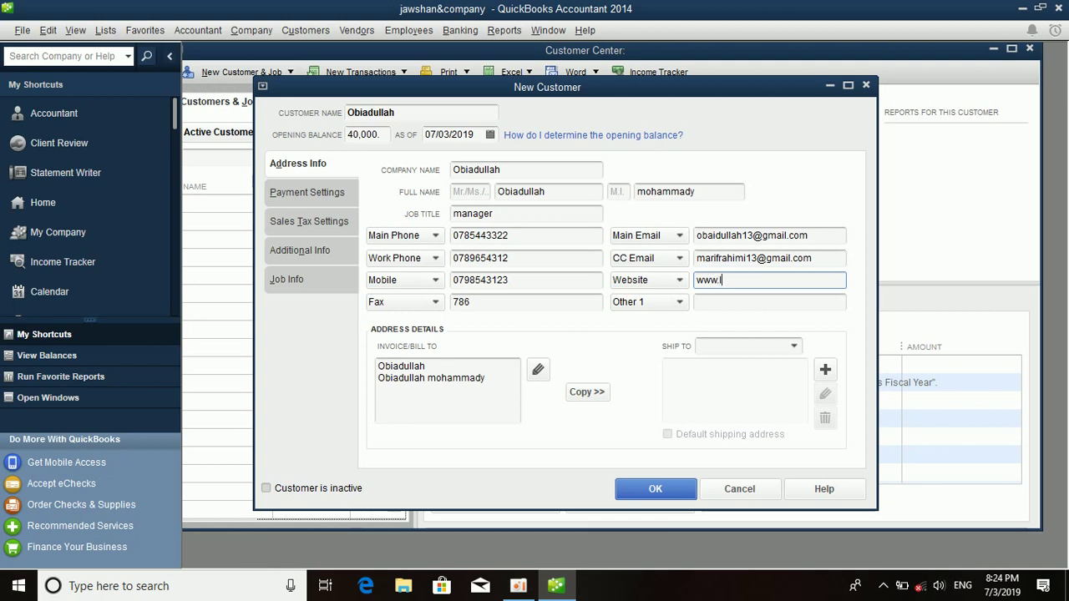
text(.learning.come)
click(768, 302)
click(661, 302)
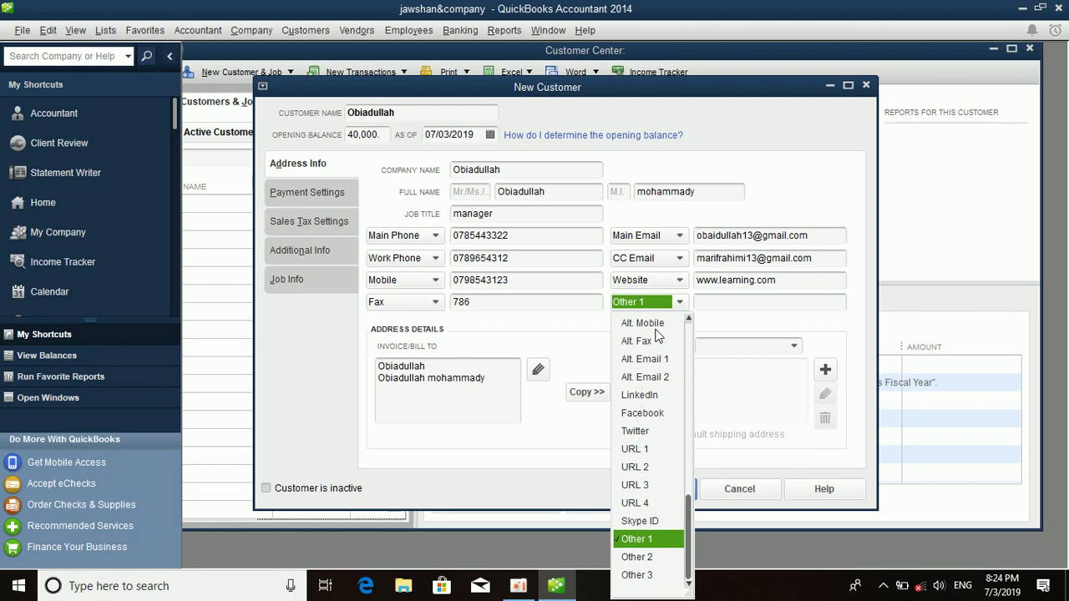
click(642, 412)
click(751, 301)
text(b)
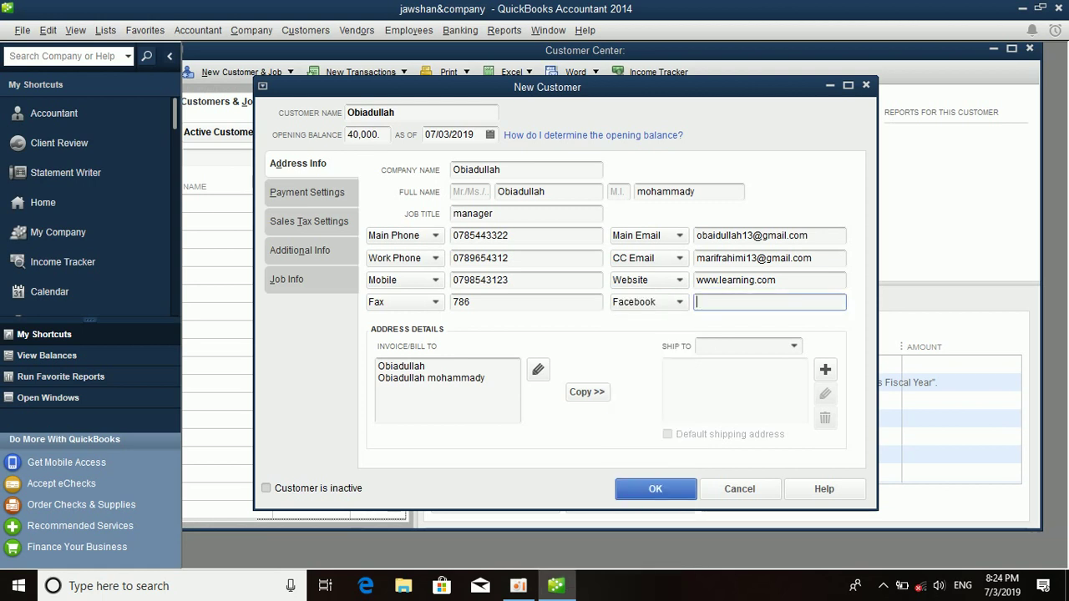
text(baidullah)
Add a new shipping address, filling in its city, state, zip code and country.
click(595, 393)
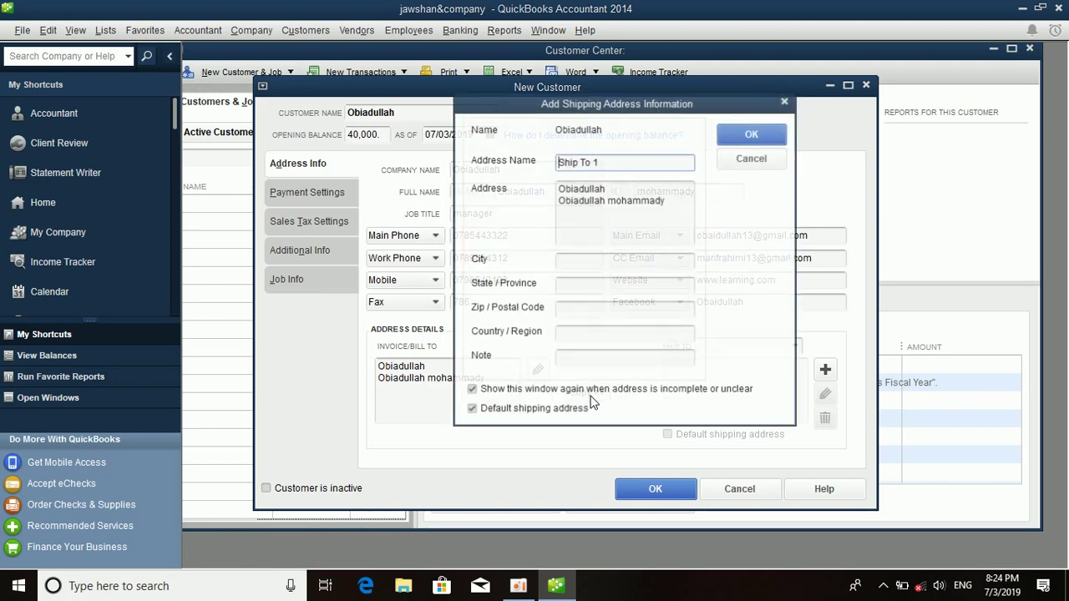
click(589, 259)
text(sheberghan)
click(609, 284)
text(jawzjan)
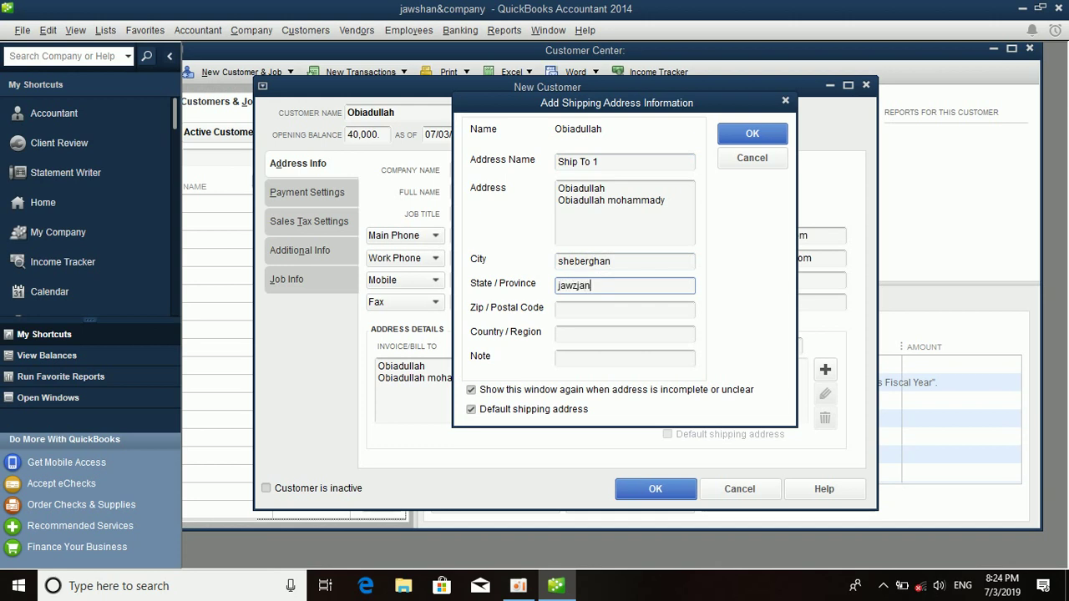
click(612, 309)
text(00)
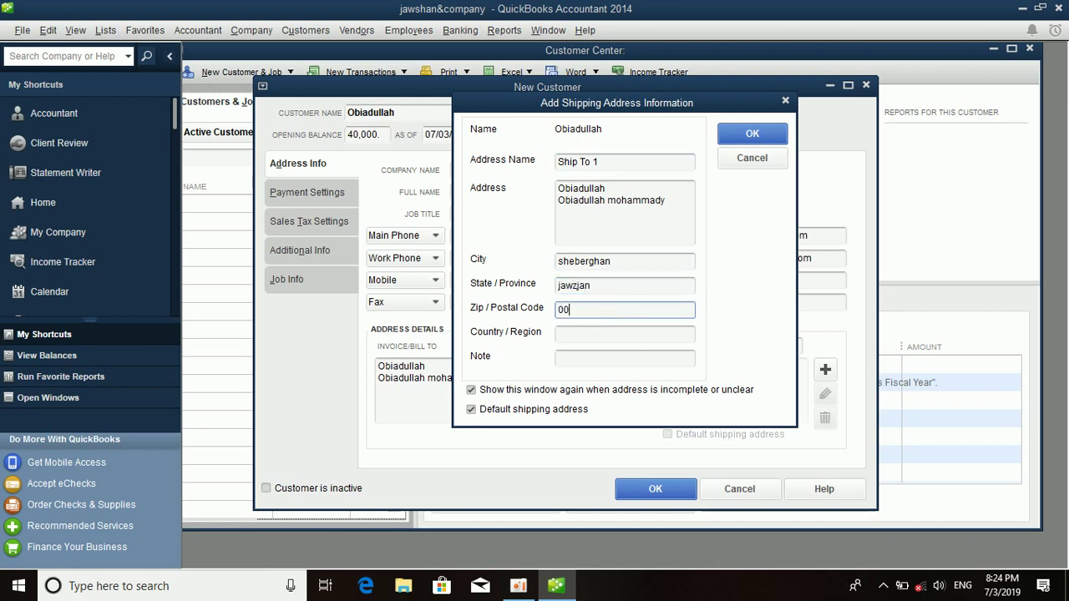
text(3)
click(602, 333)
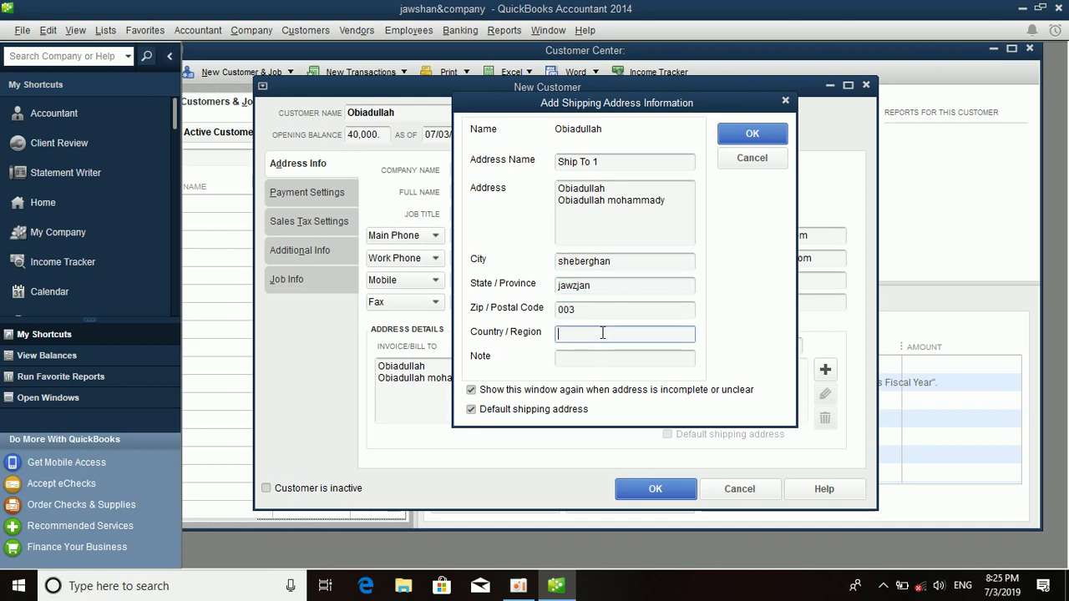
text(afghanistan)
click(614, 358)
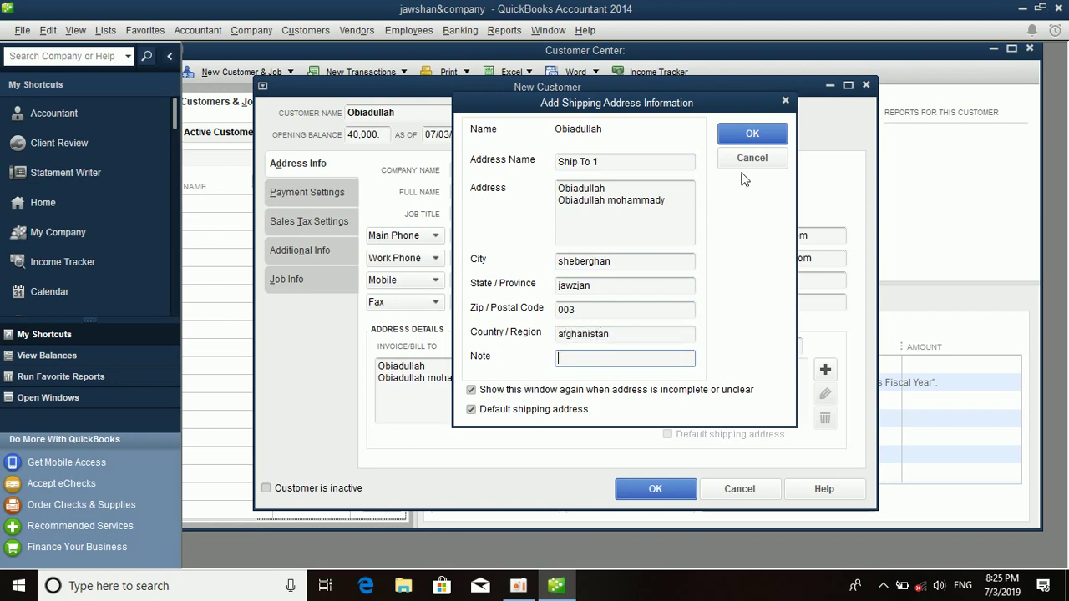
Save the shipping address, then replace it with a copy of the billing address.
click(752, 133)
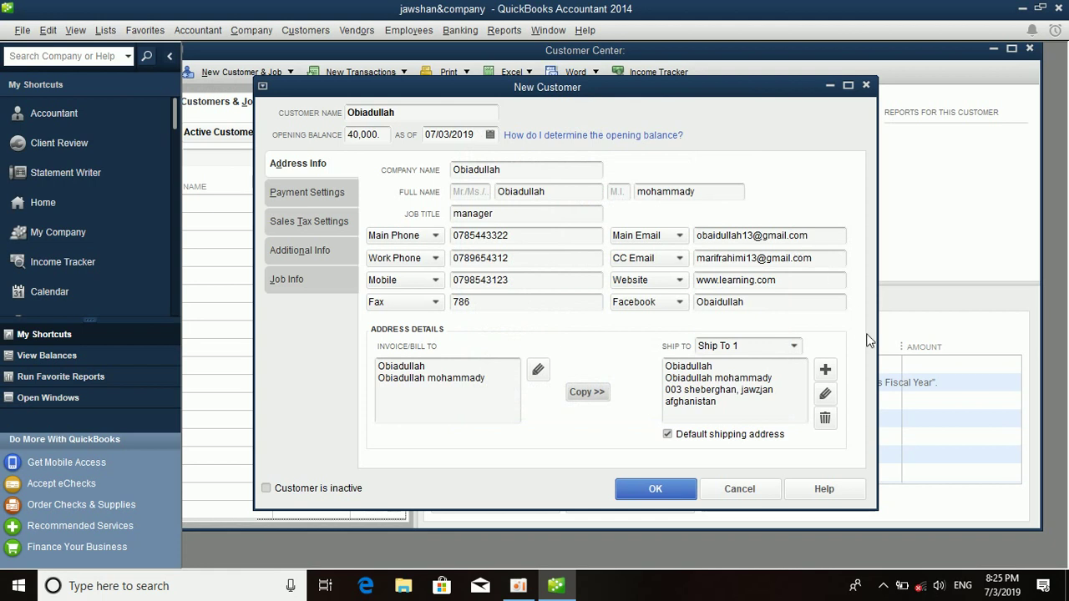
click(595, 400)
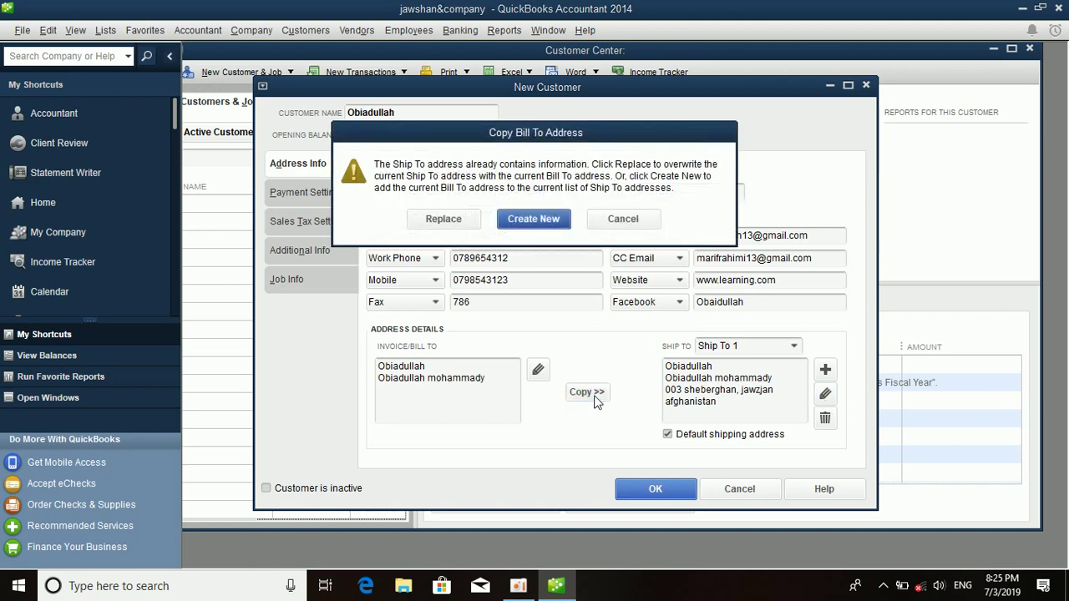
click(448, 219)
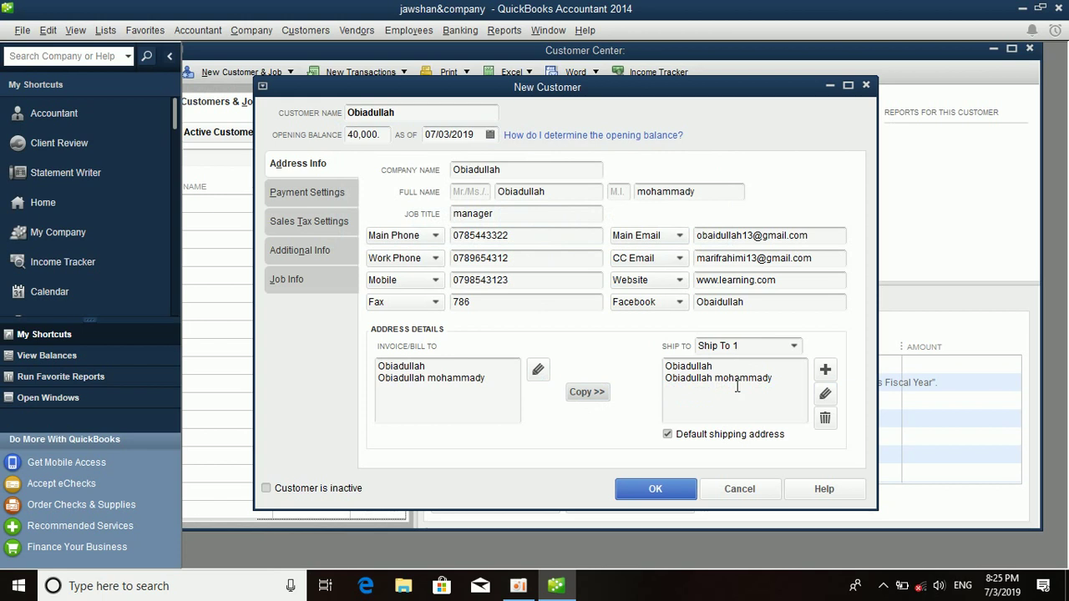
In payment settings, enter the customer's account number and choose 2% 10 Net 30 terms.
click(334, 194)
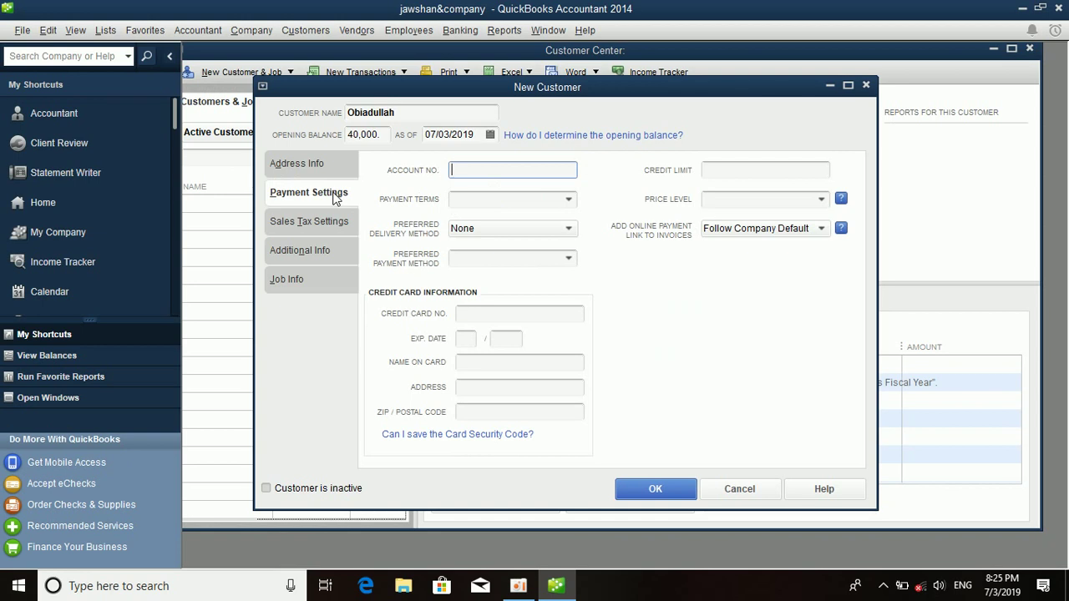
click(468, 200)
click(572, 200)
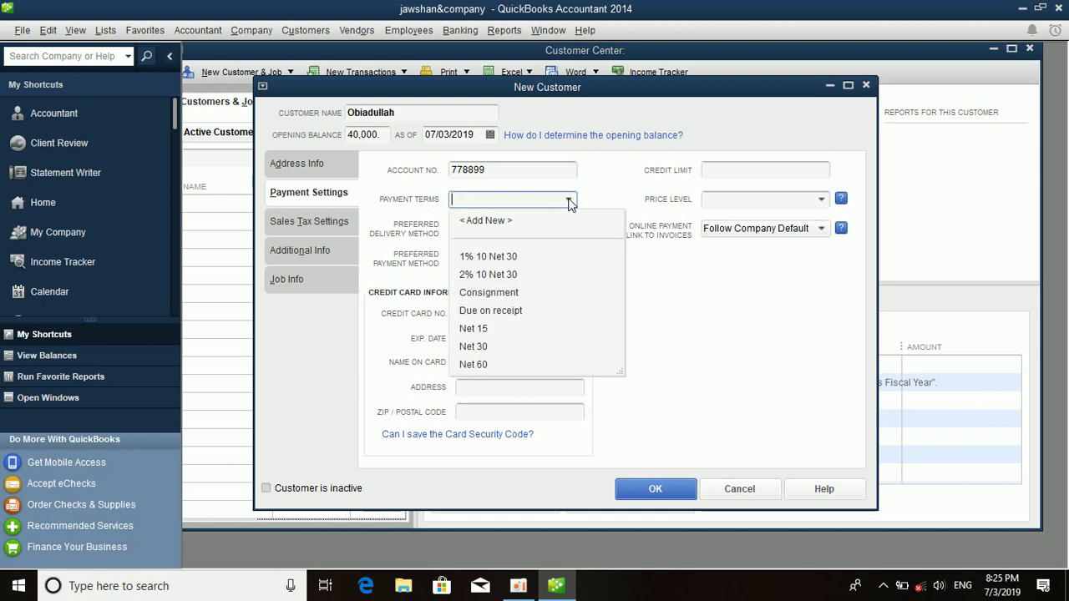
click(508, 277)
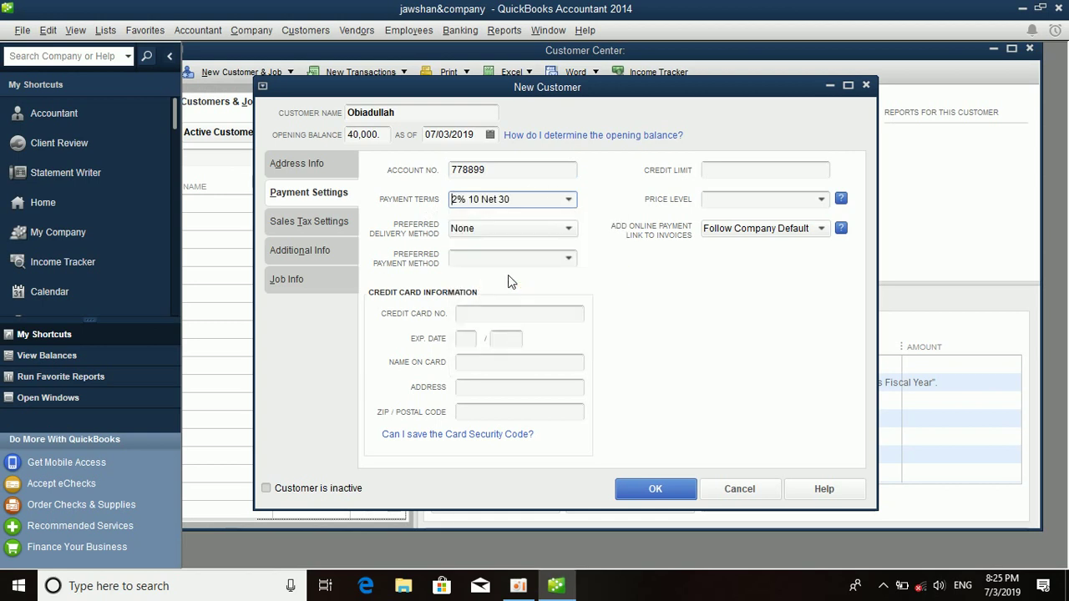
Set delivery method to E-mail, payment method to Cash, and credit limit 40,000.00.
click(488, 236)
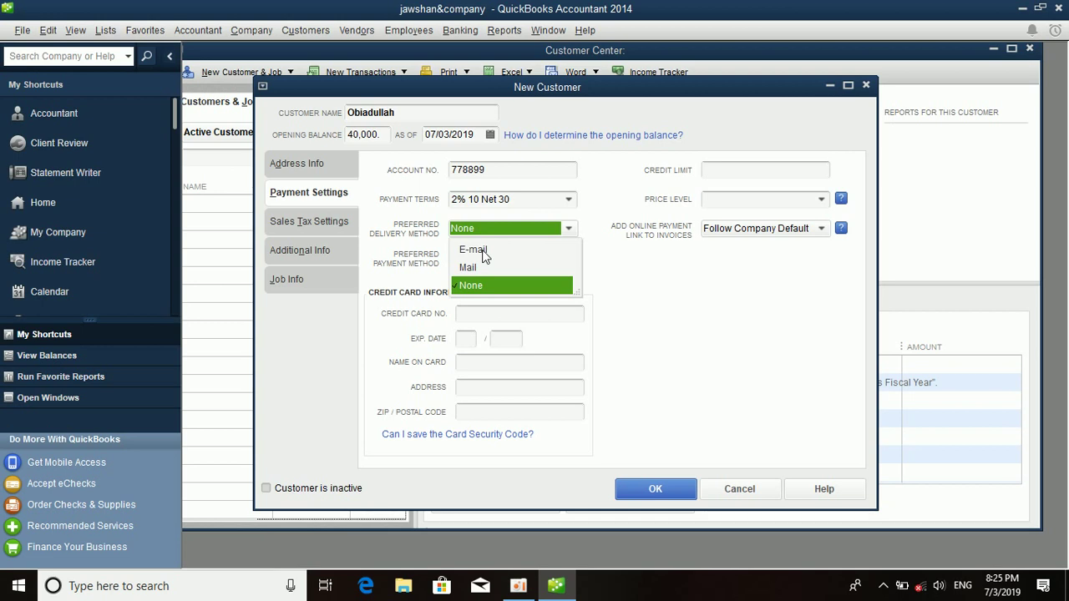
click(482, 251)
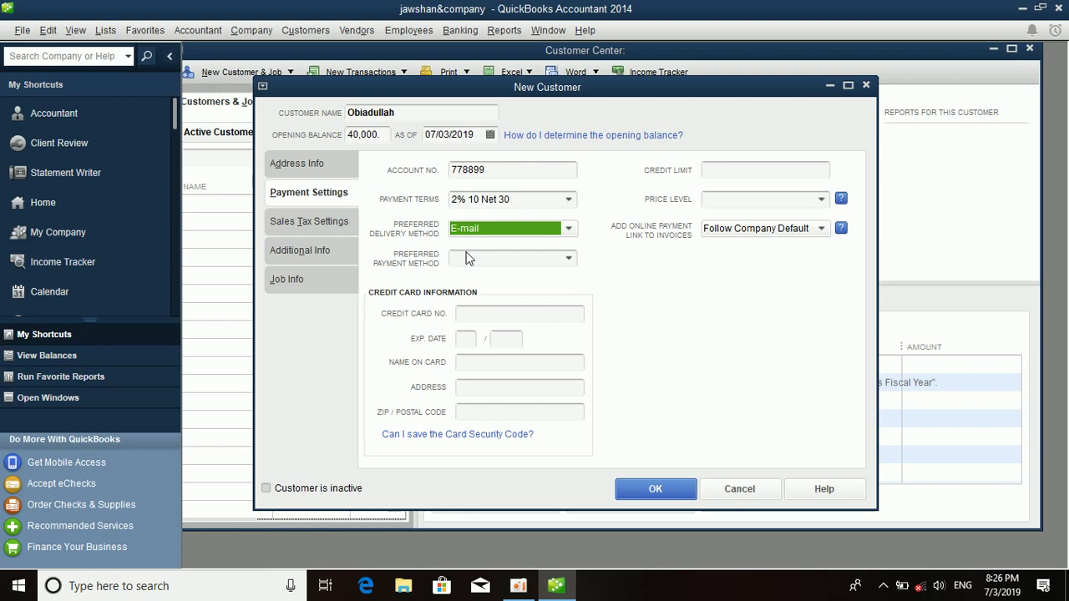
click(468, 259)
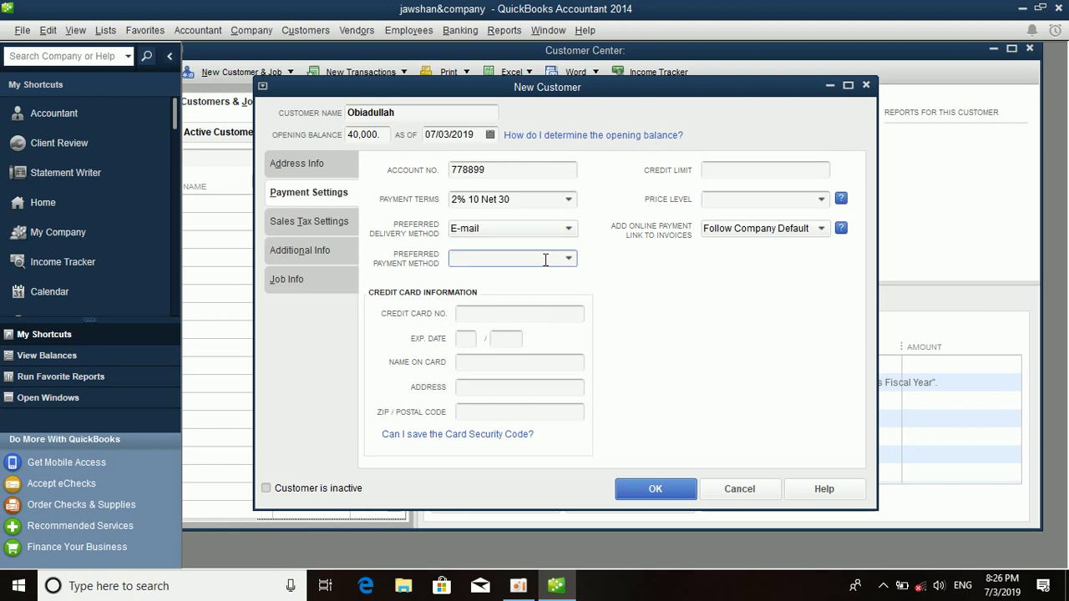
right_click(571, 263)
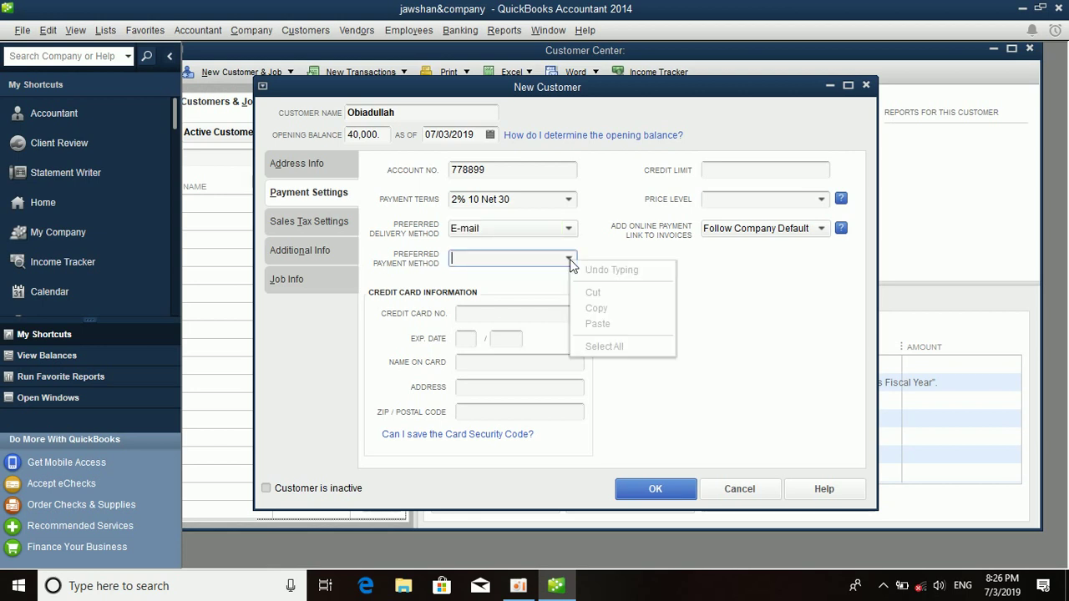
click(570, 259)
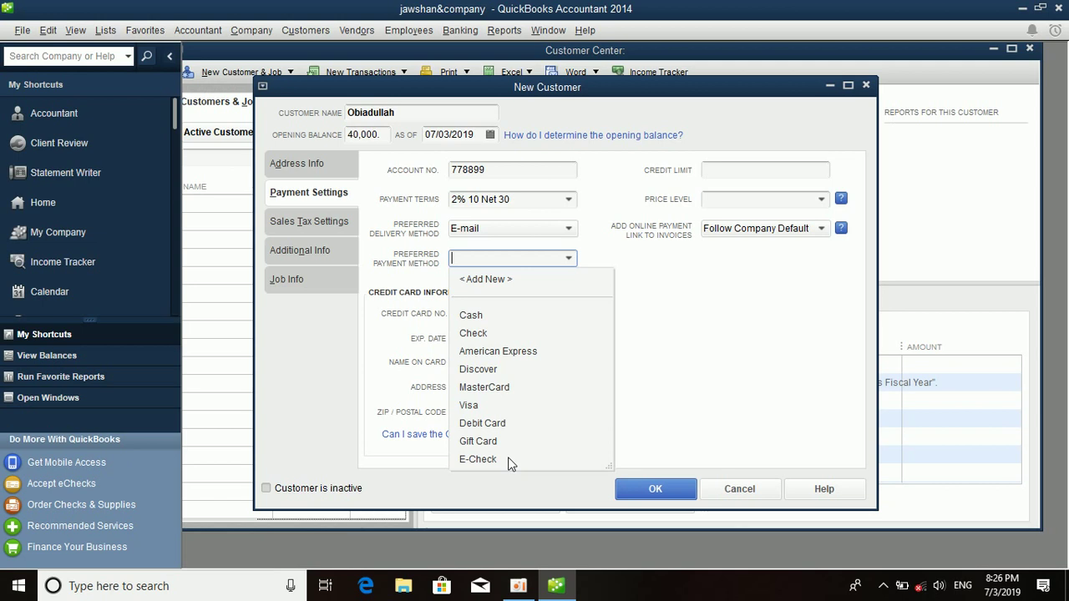
click(473, 316)
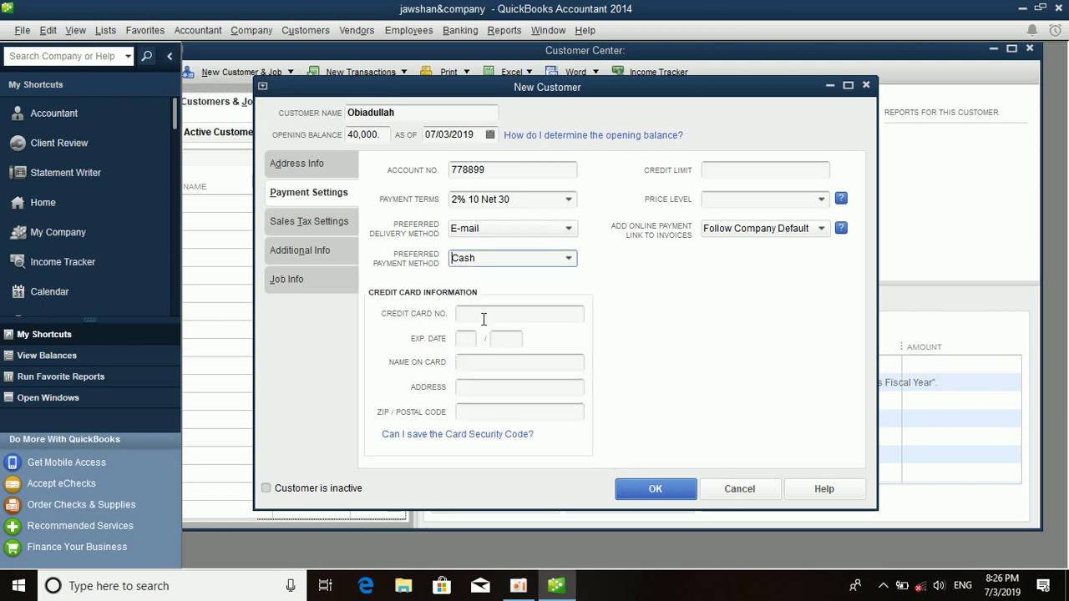
click(769, 169)
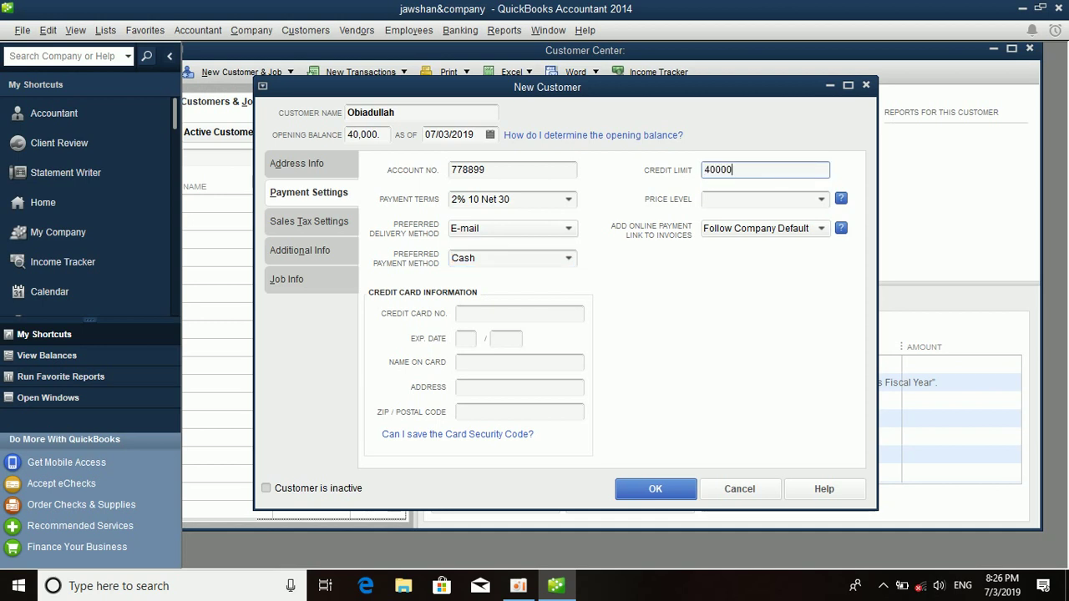
key(Tab)
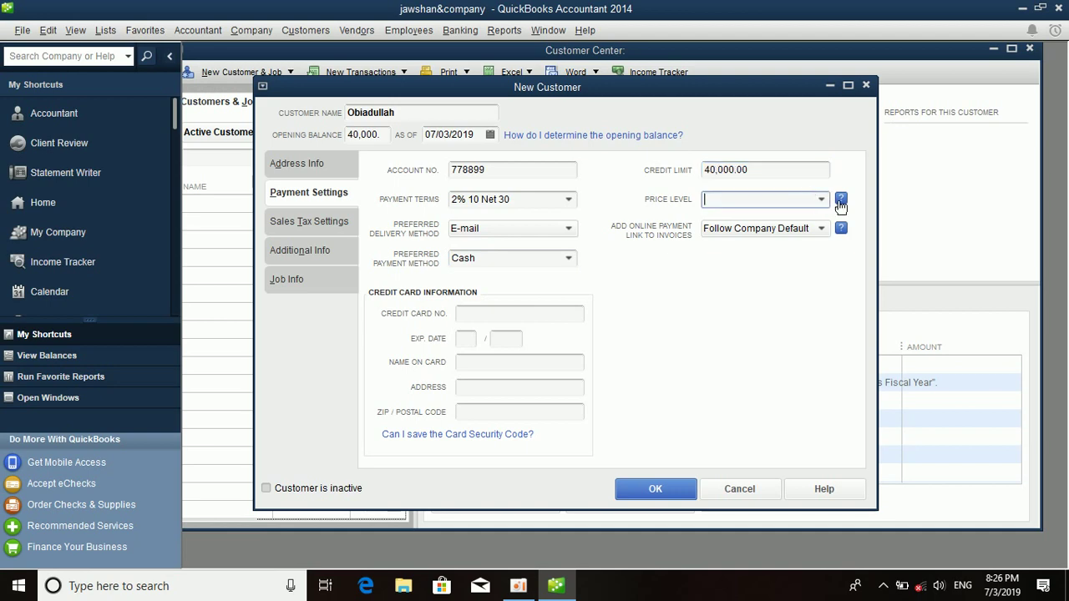
click(823, 201)
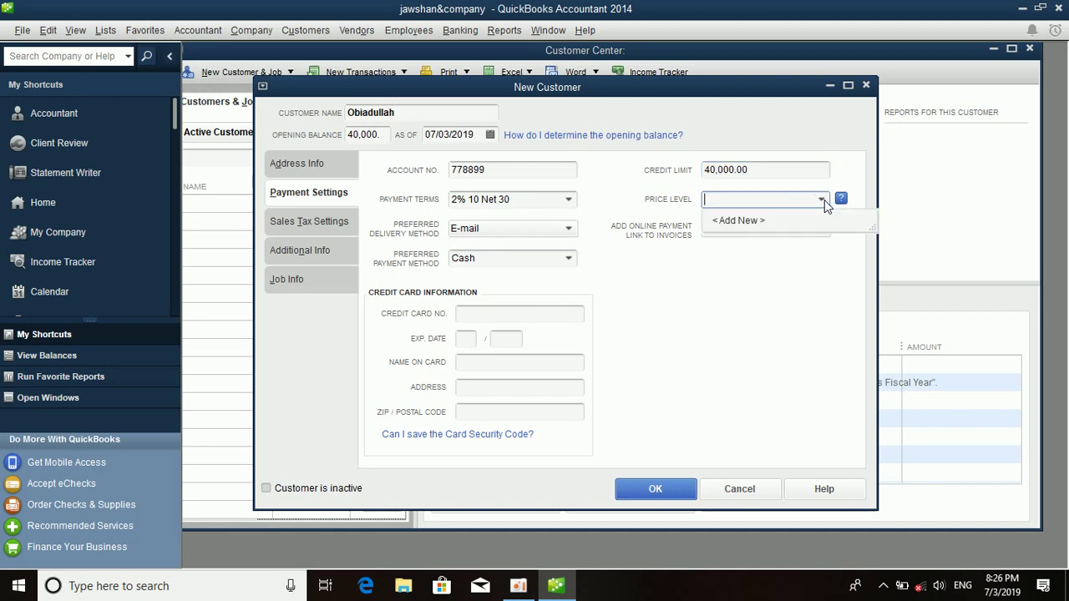
Create a new price level named 'high price' and assign it to the customer.
click(777, 219)
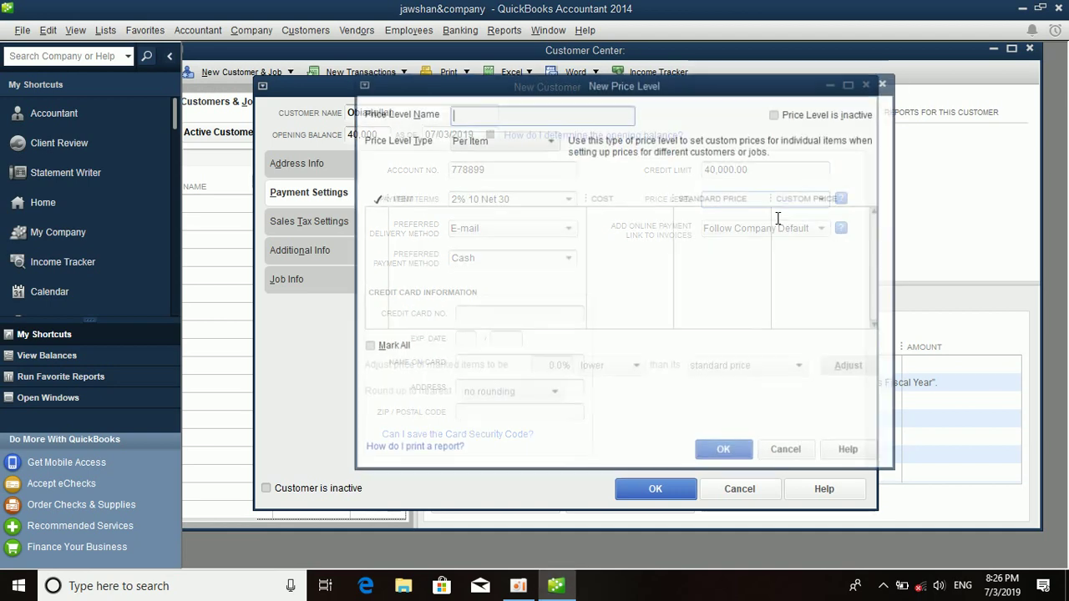
text(normal price)
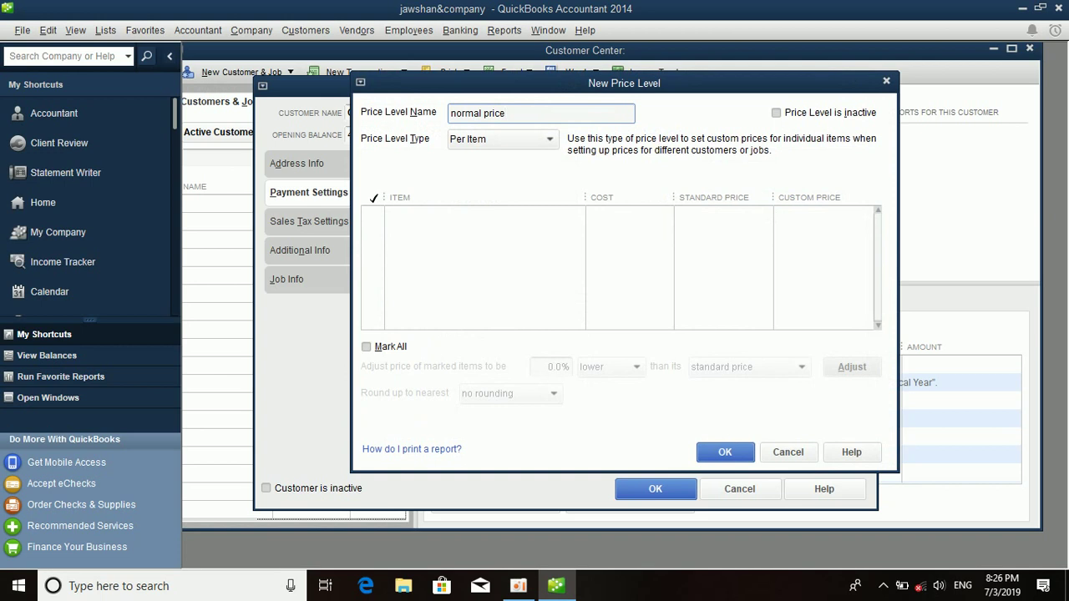
key(BackSpace)
key(BackSpace)
key(BackSpace)
key(BackSpace)
key(BackSpace)
key(BackSpace)
key(BackSpace)
key(BackSpace)
key(BackSpace)
key(BackSpace)
key(BackSpace)
key(BackSpace)
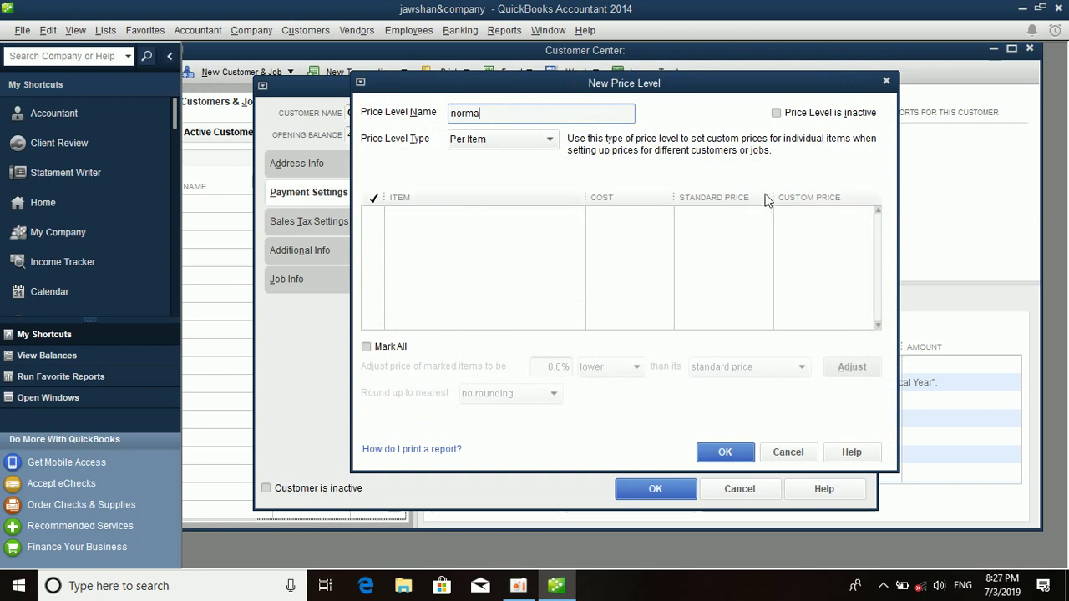
text(high price)
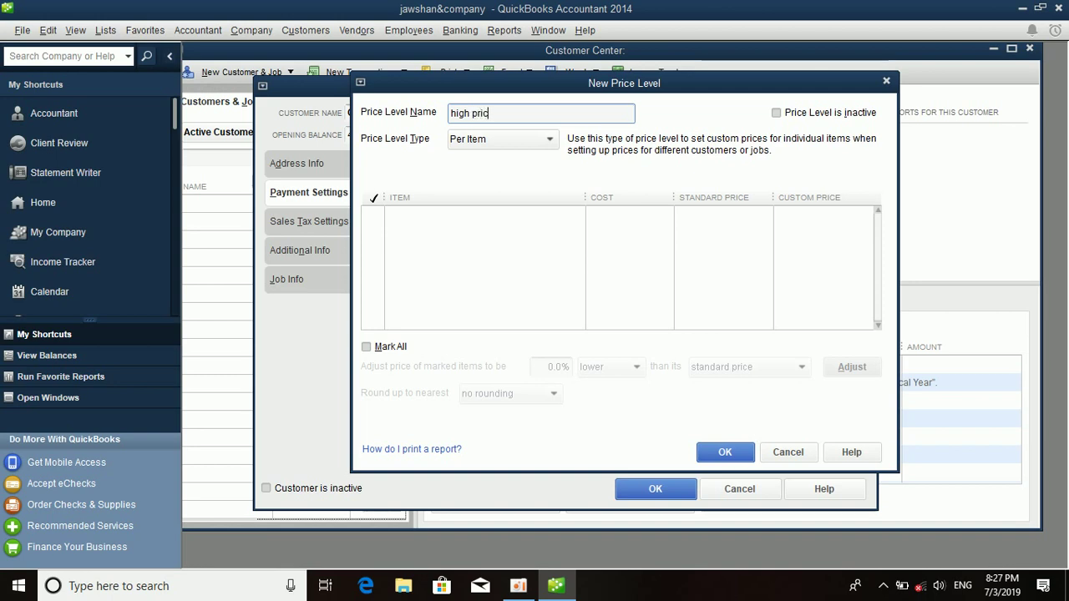
click(720, 452)
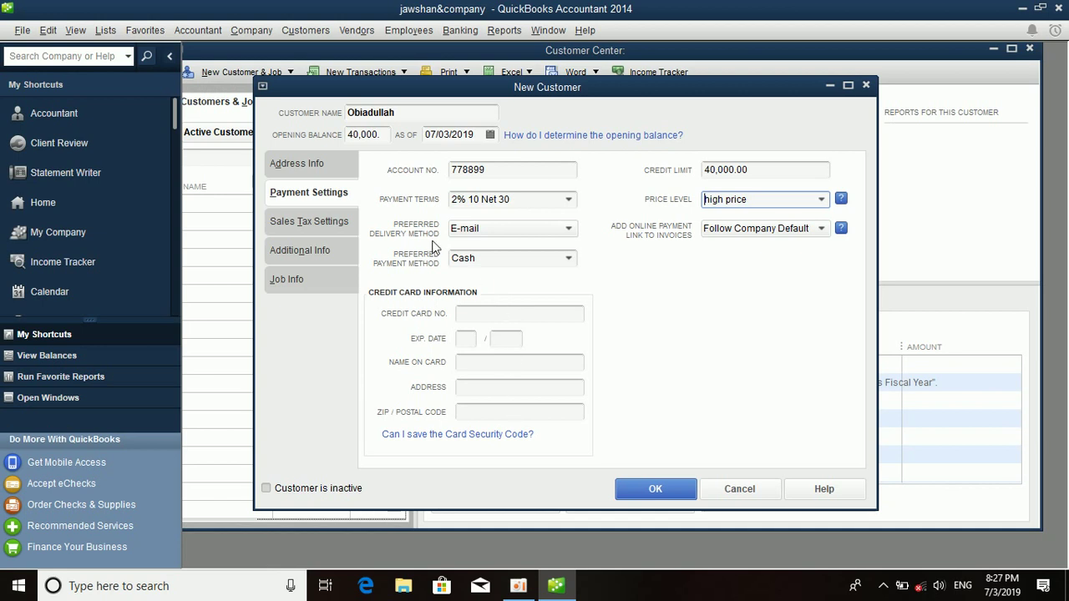
Switch the tax code to Non and back to Tax, keeping the Out of State tax item.
click(309, 221)
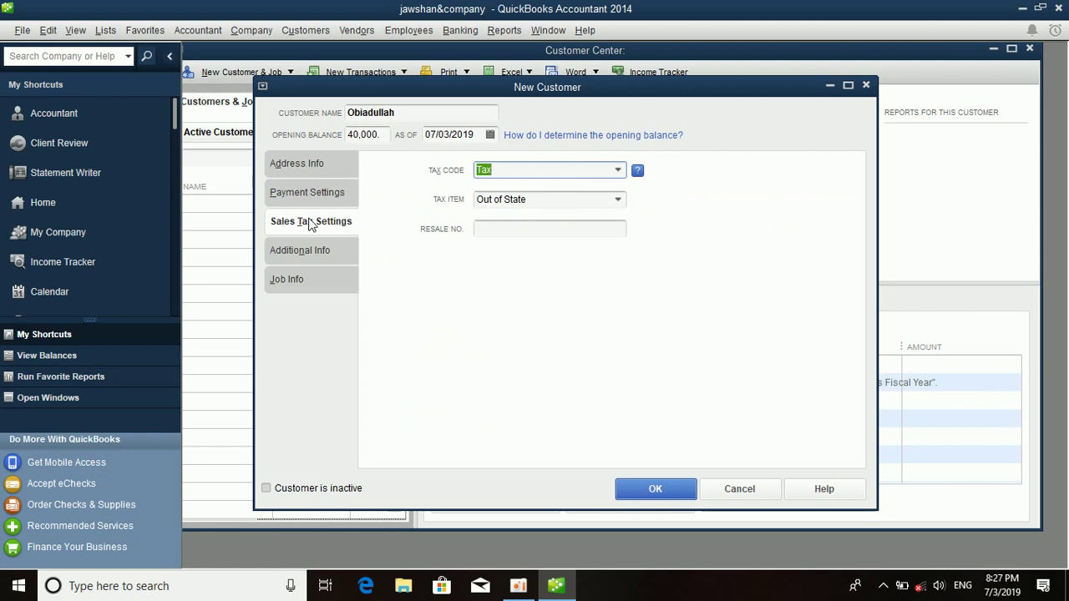
click(618, 170)
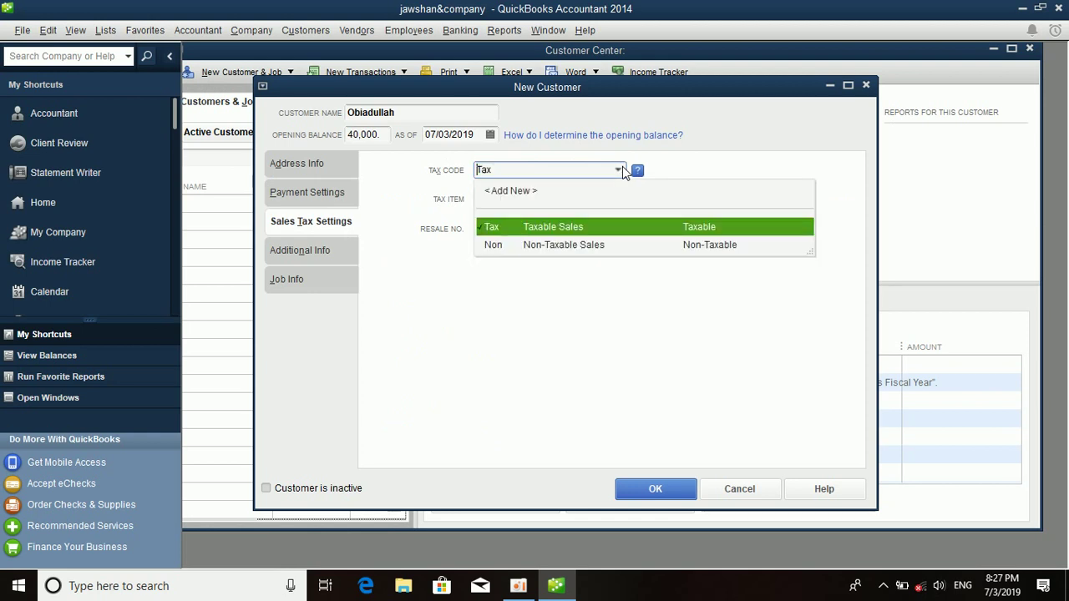
click(517, 244)
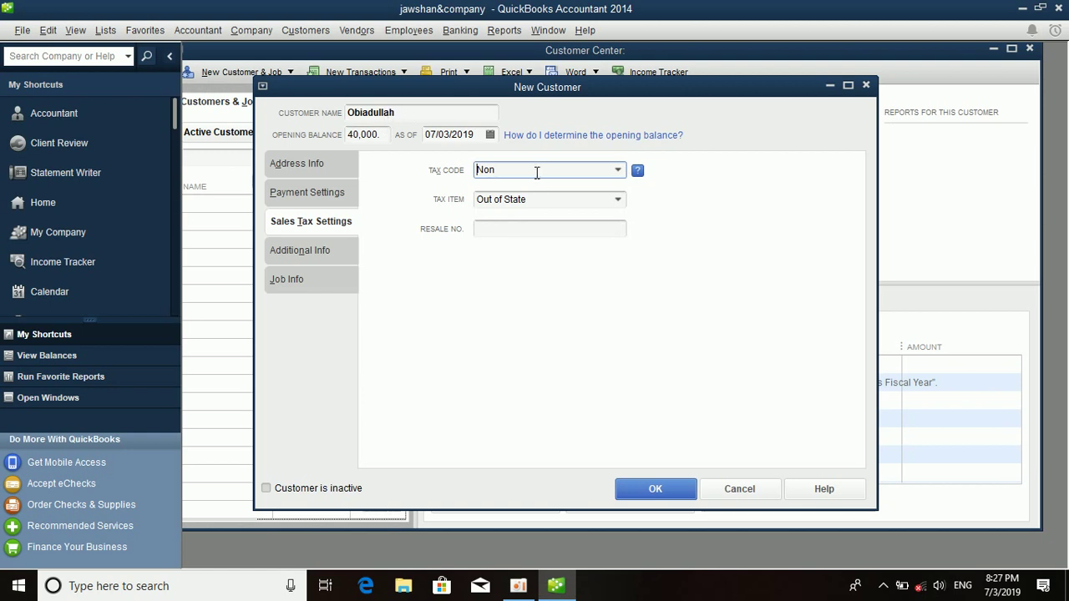
click(619, 171)
click(571, 224)
click(550, 234)
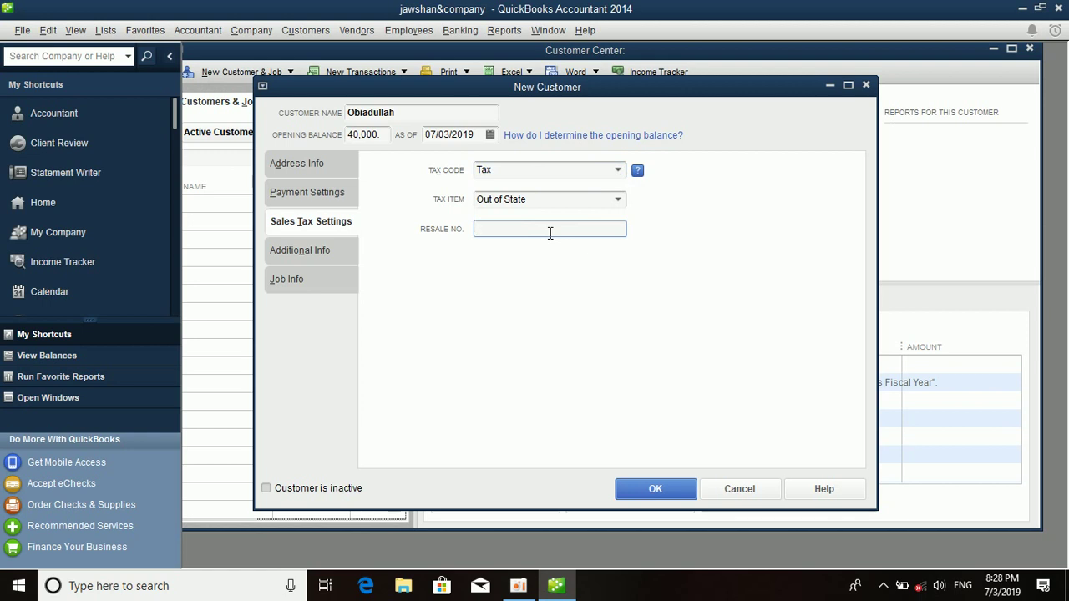
click(338, 250)
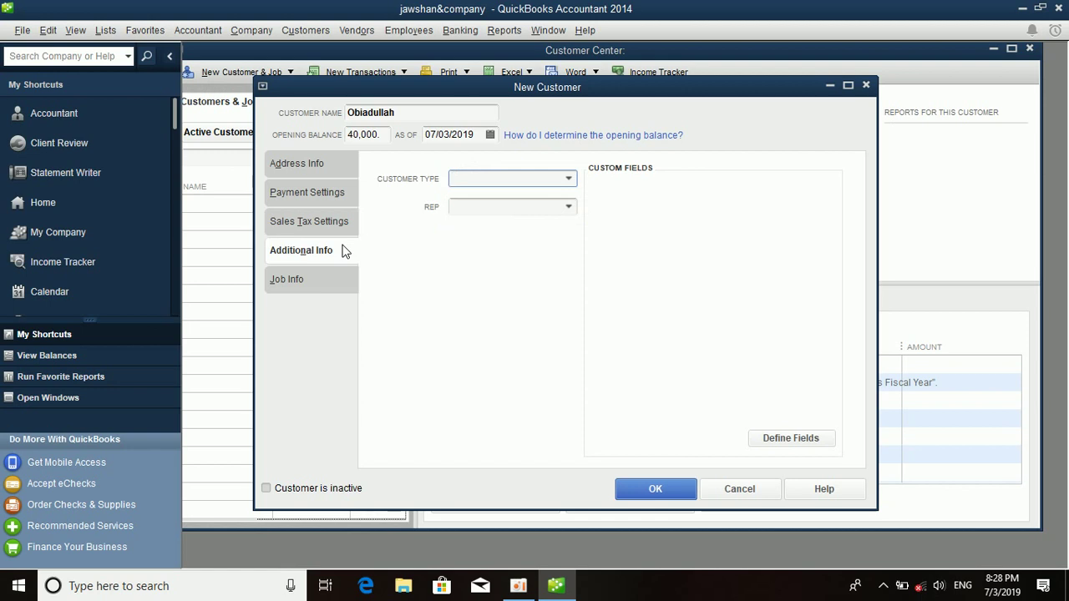
Add a new customer type 'friend' and assign it to the customer.
click(568, 180)
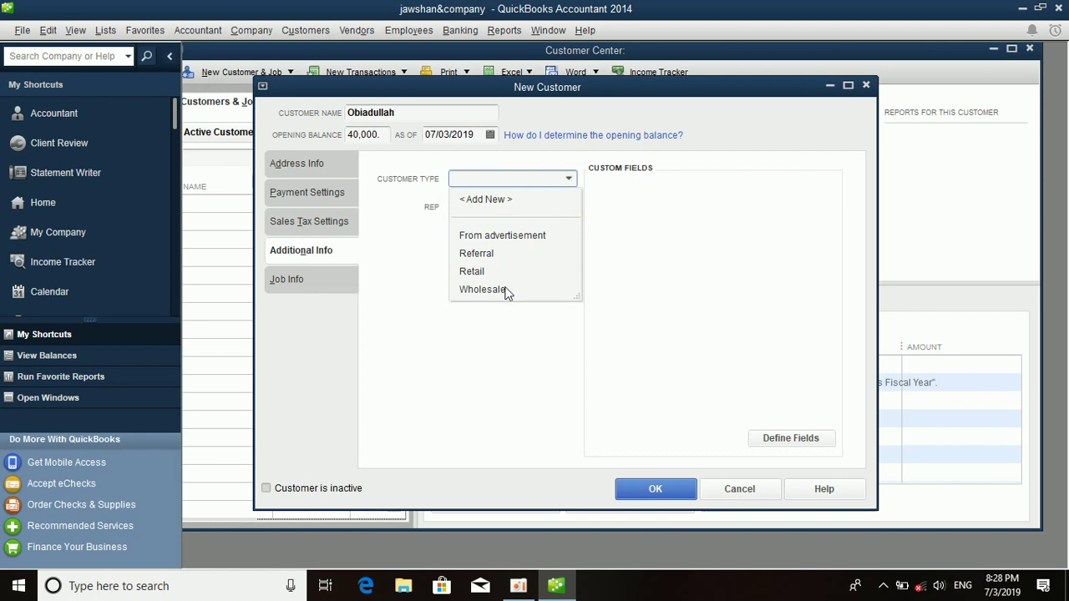
click(498, 198)
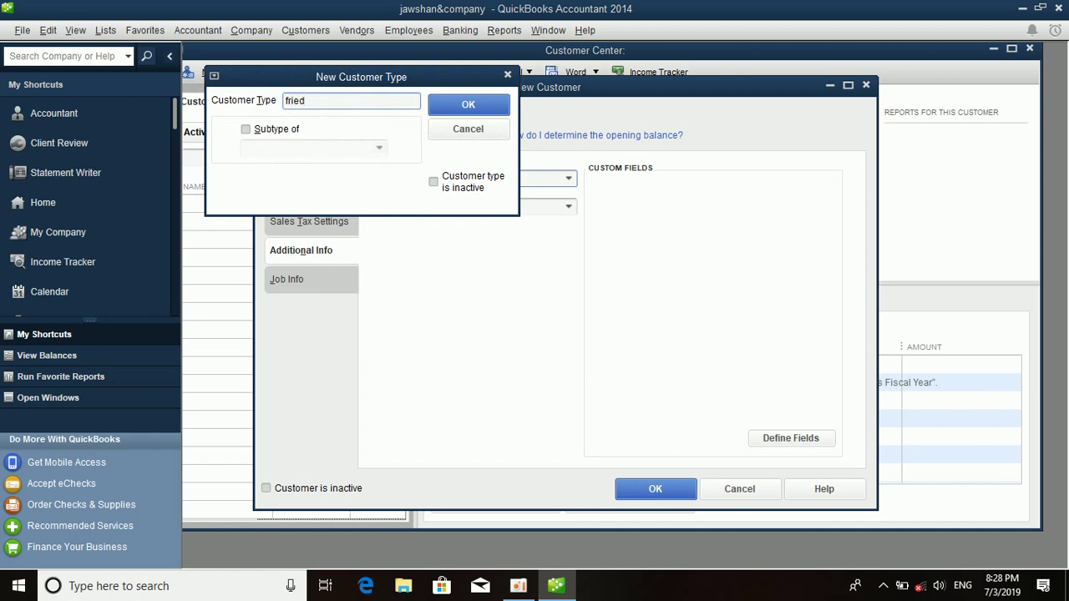
click(471, 105)
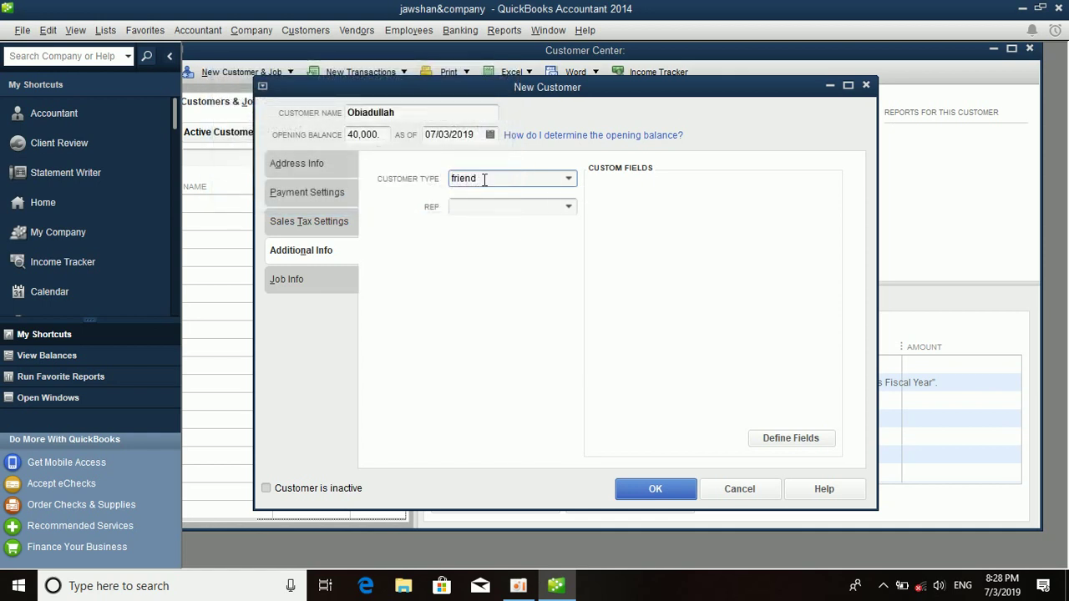
Switch the mobile no, facebook, email and account no custom fields from vendors to customers.
click(768, 439)
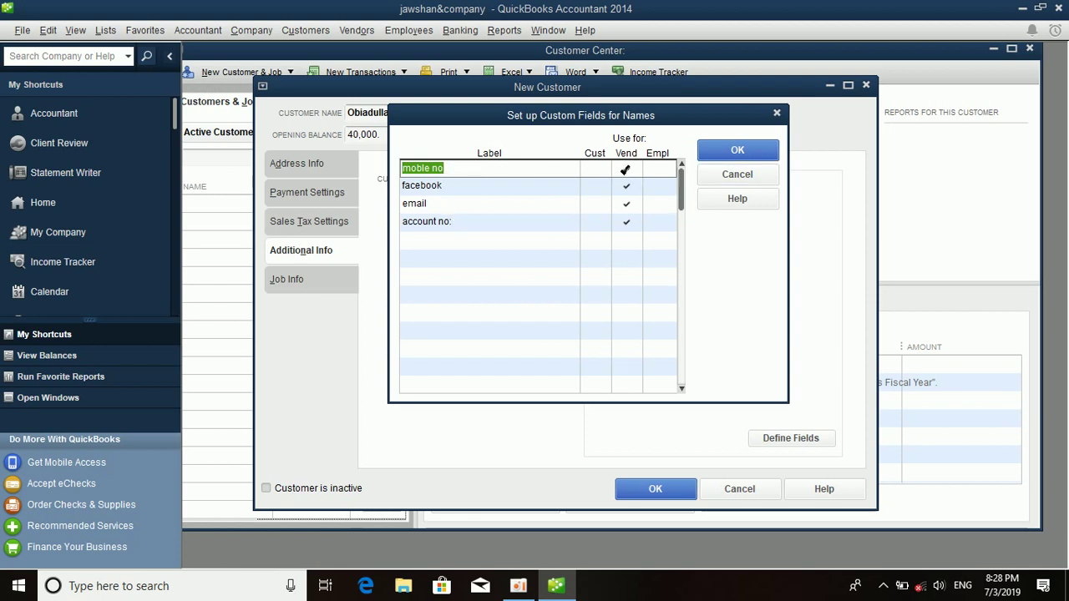
click(628, 185)
click(626, 203)
click(627, 222)
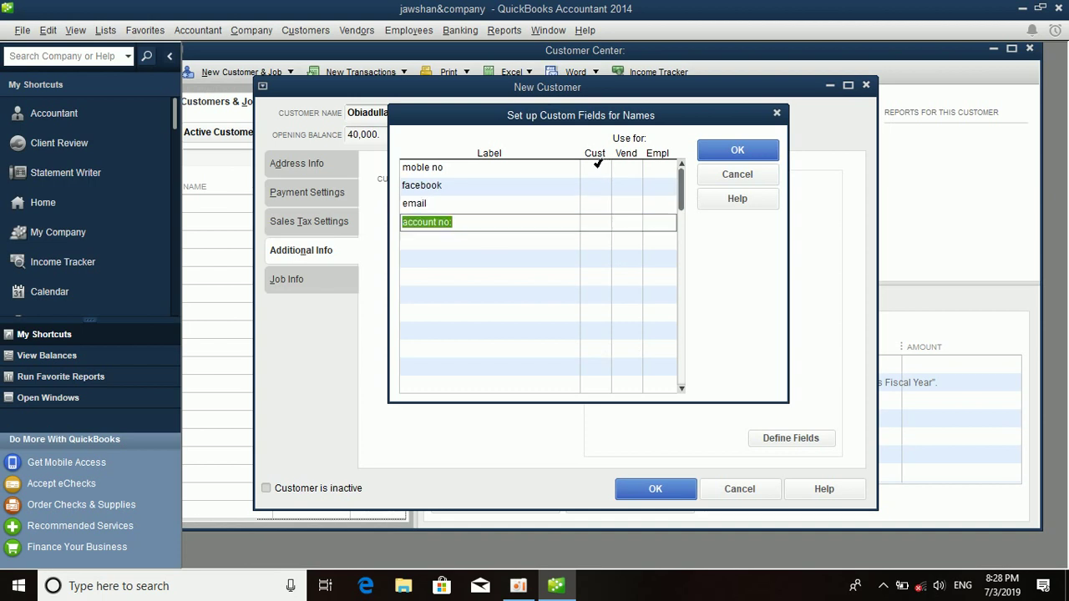
click(596, 168)
click(598, 185)
click(598, 203)
click(598, 222)
click(739, 150)
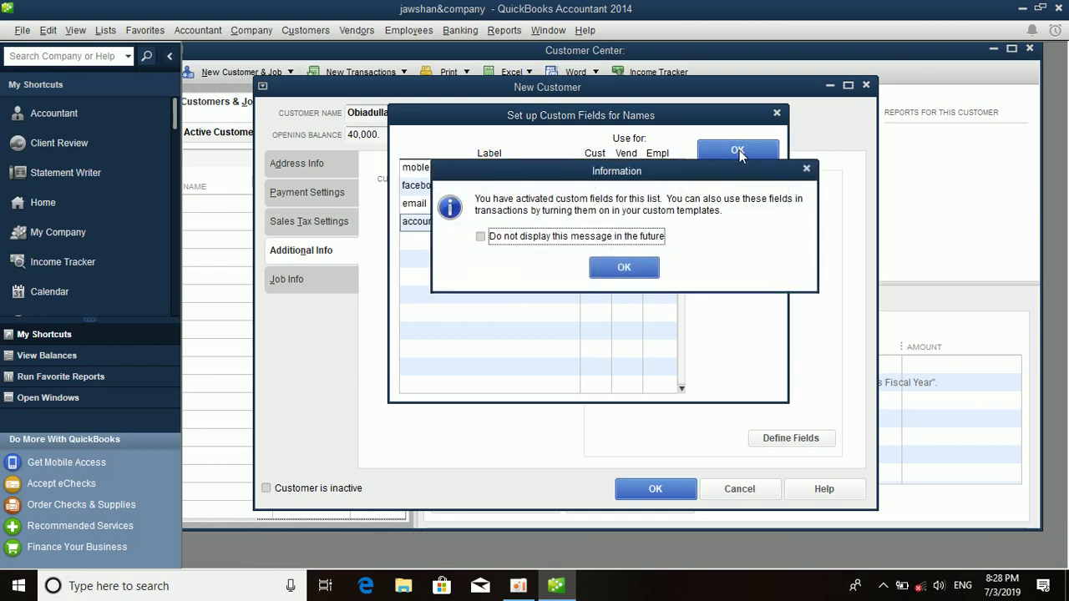
key(Return)
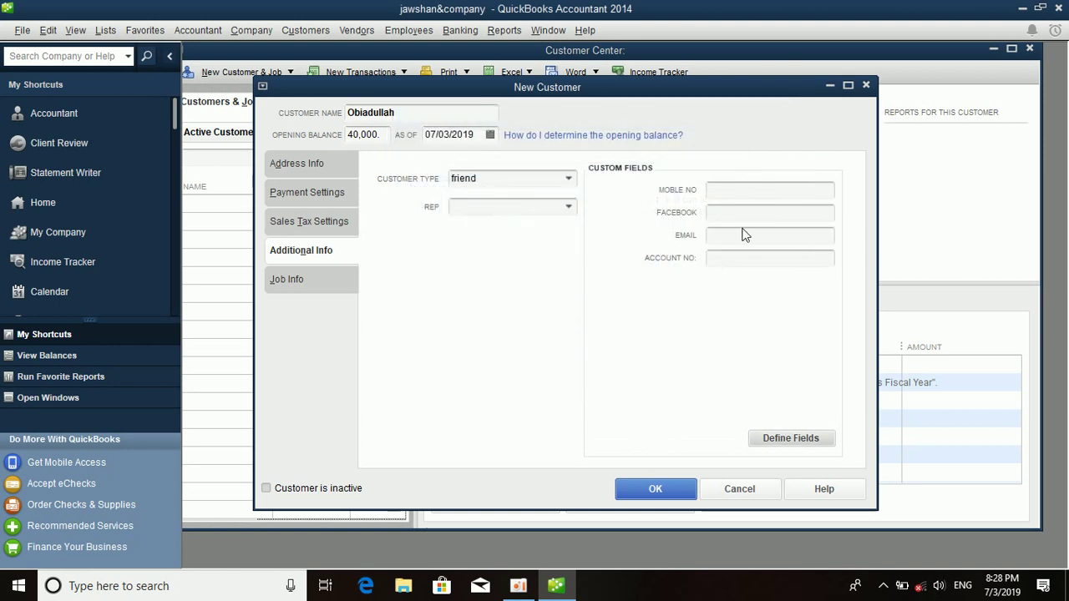
Fill in the customer's mobile number, Facebook name, e-mail and account number custom fields.
click(738, 189)
text(0786)
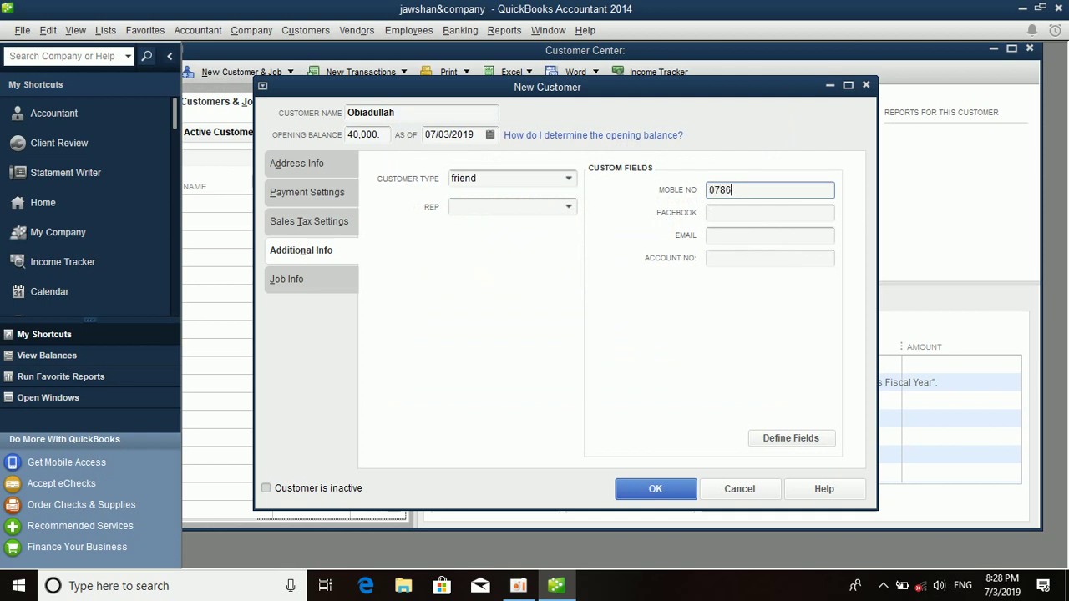
text(34)
click(776, 218)
text(b)
key(BackSpace)
text(Obaidullah)
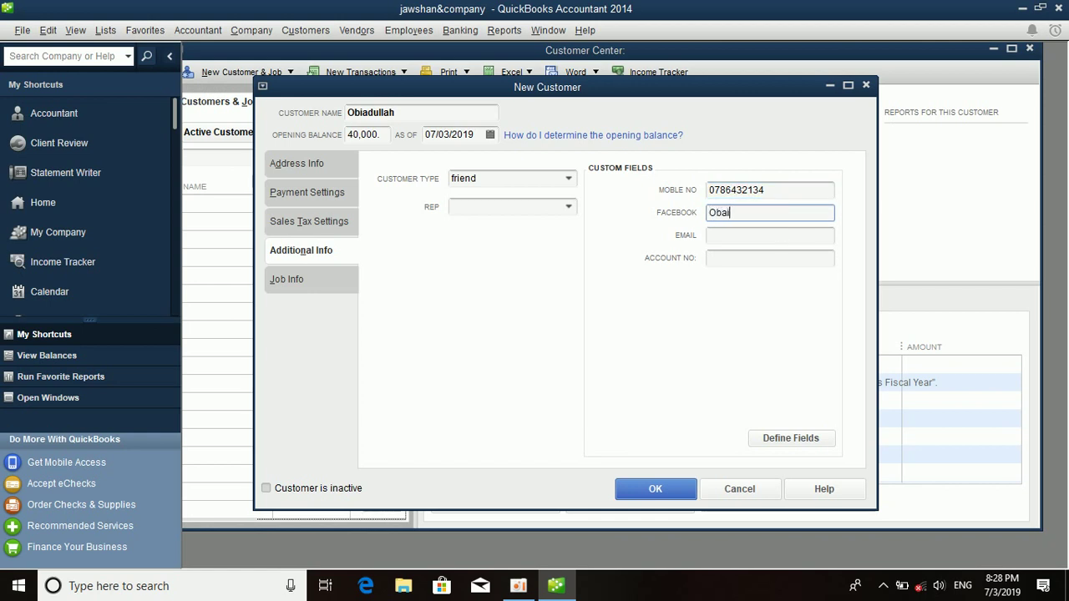
click(786, 234)
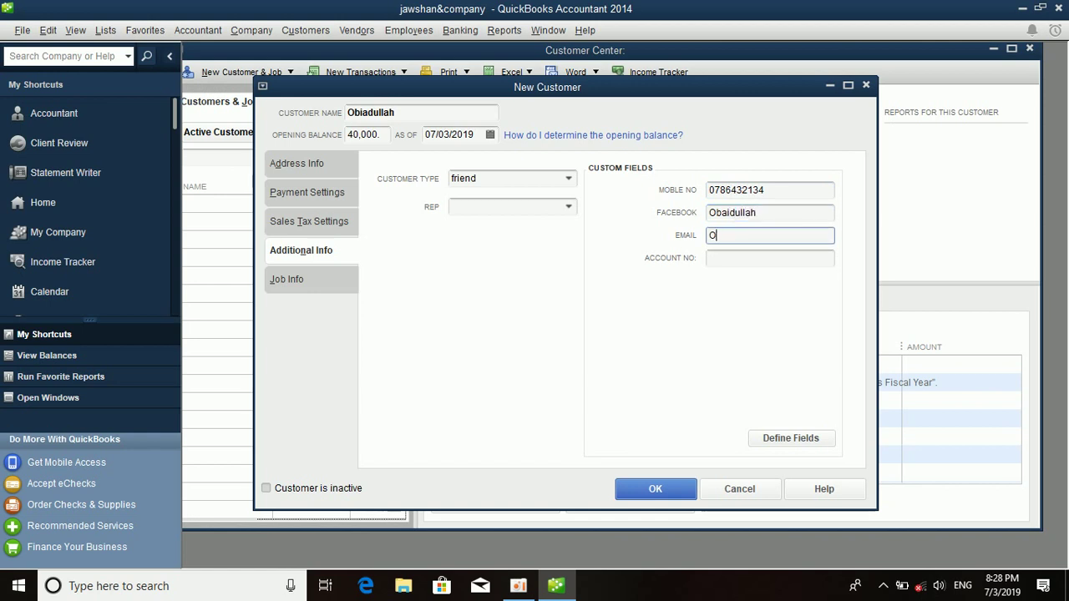
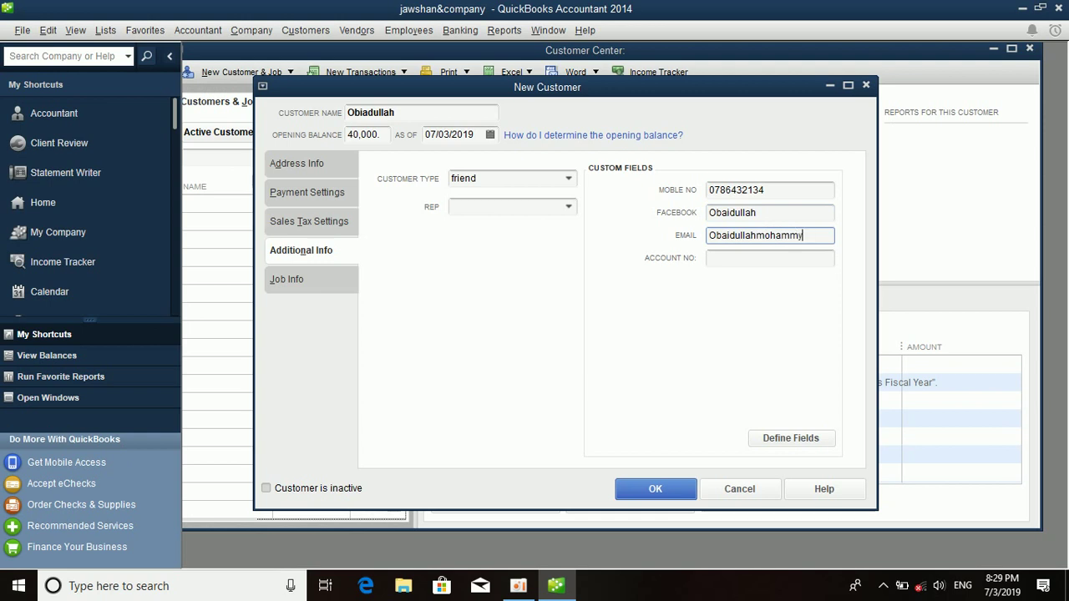
click(766, 258)
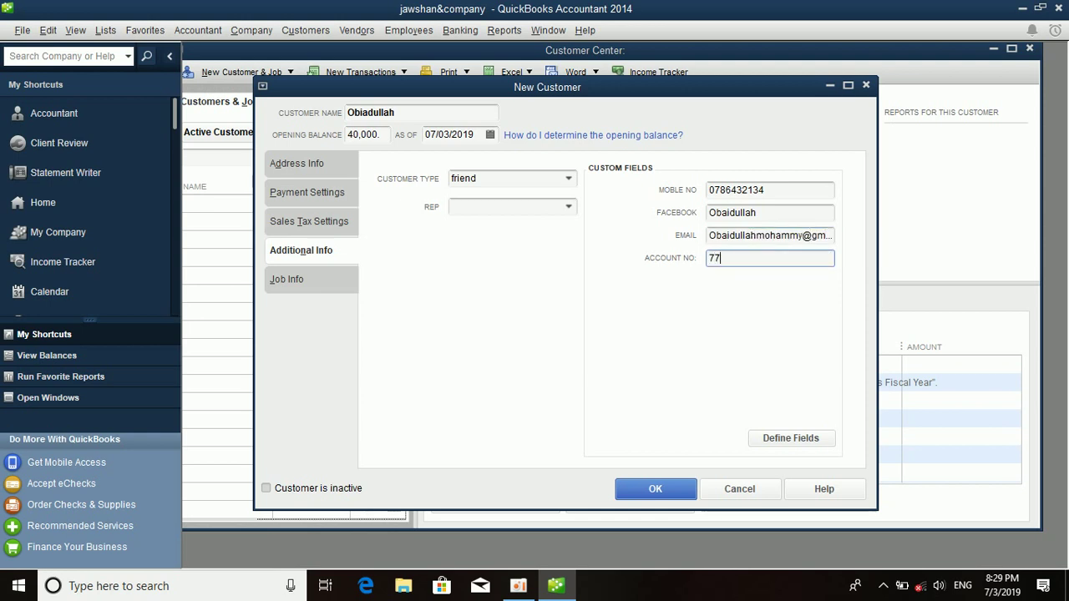
click(278, 289)
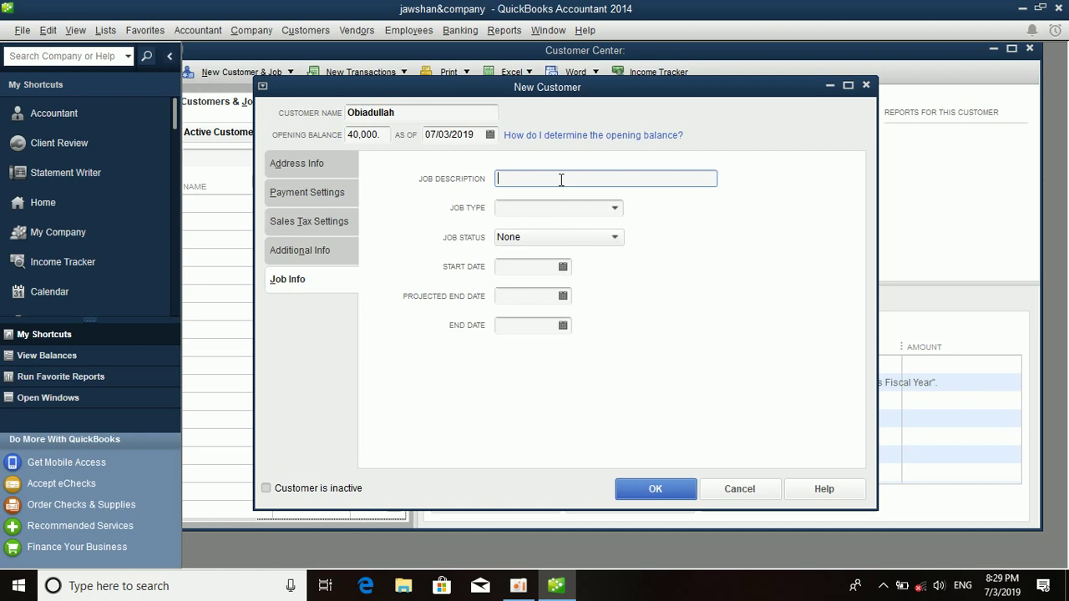
Set the job type to Commercial and the job description to 'comercial', replacing 'Teacher'.
text(Teacher)
click(612, 209)
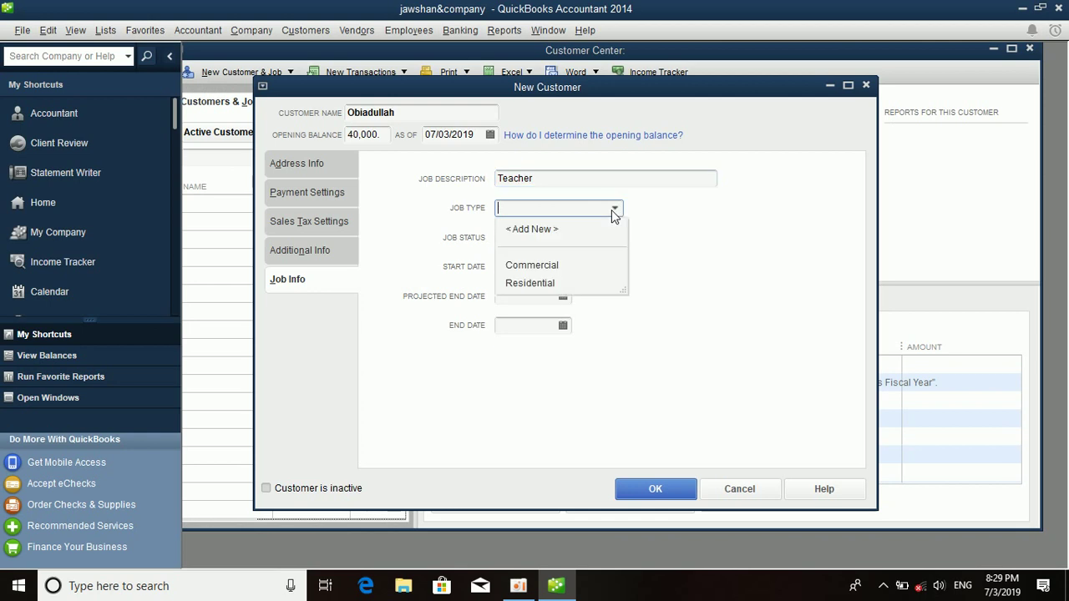
click(555, 267)
click(549, 239)
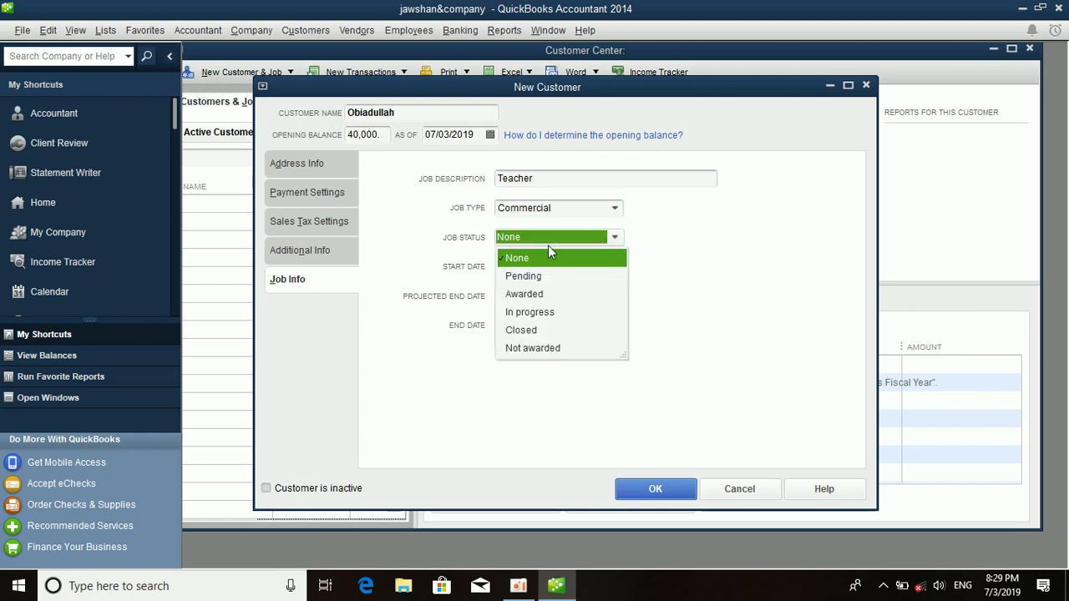
click(548, 241)
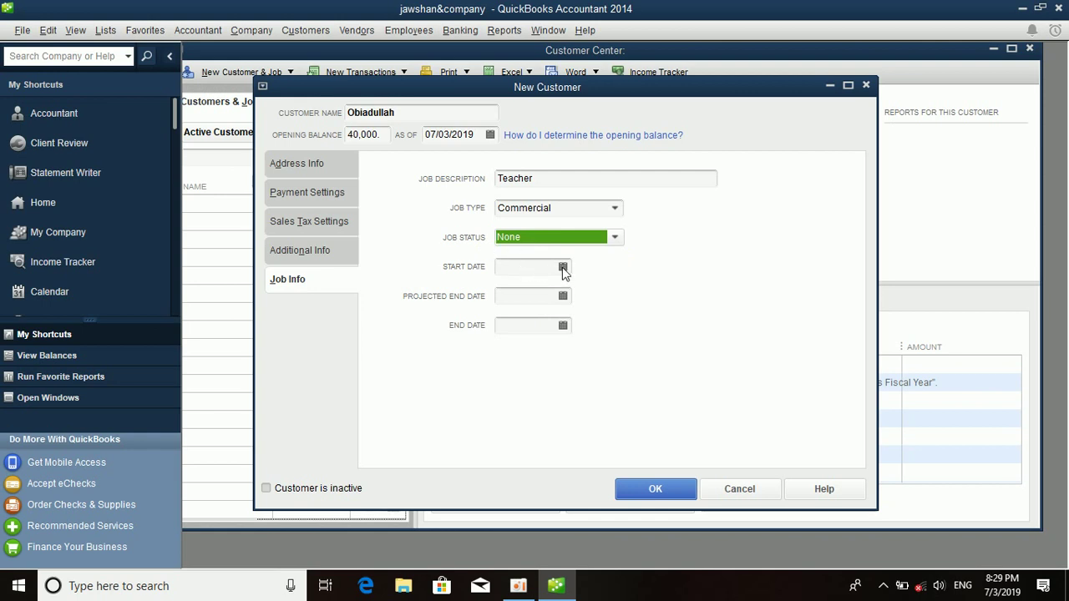
click(542, 176)
key(BackSpace)
key(BackSpace)
key(BackSpace)
key(BackSpace)
key(BackSpace)
key(BackSpace)
key(BackSpace)
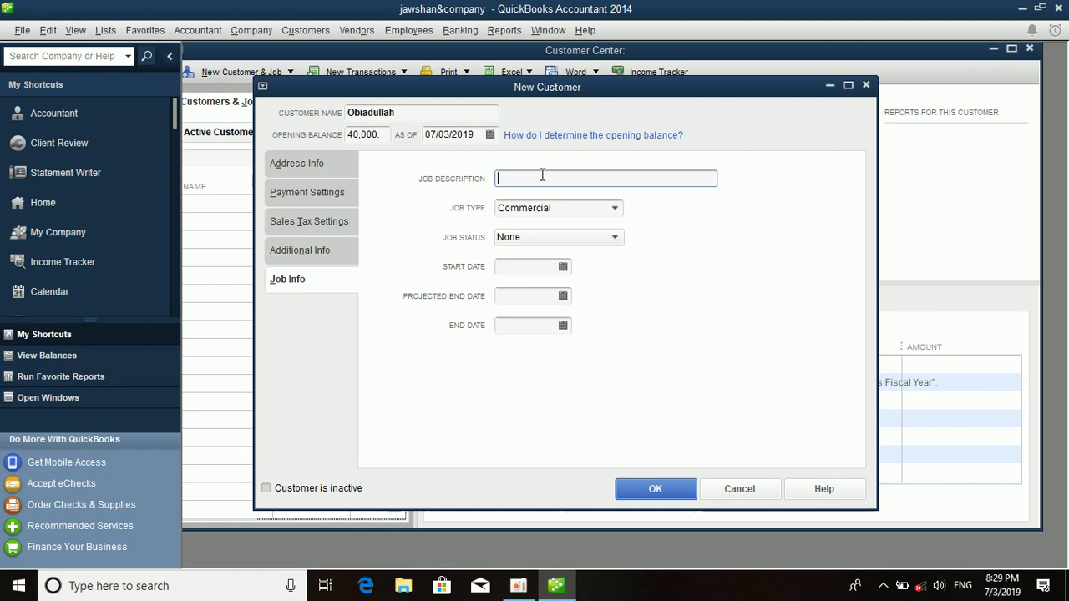
text(comercial)
Set status In progress, start 07/01/2019, end 07/31/2019, projected end 07/03/2019, and save the customer.
click(540, 236)
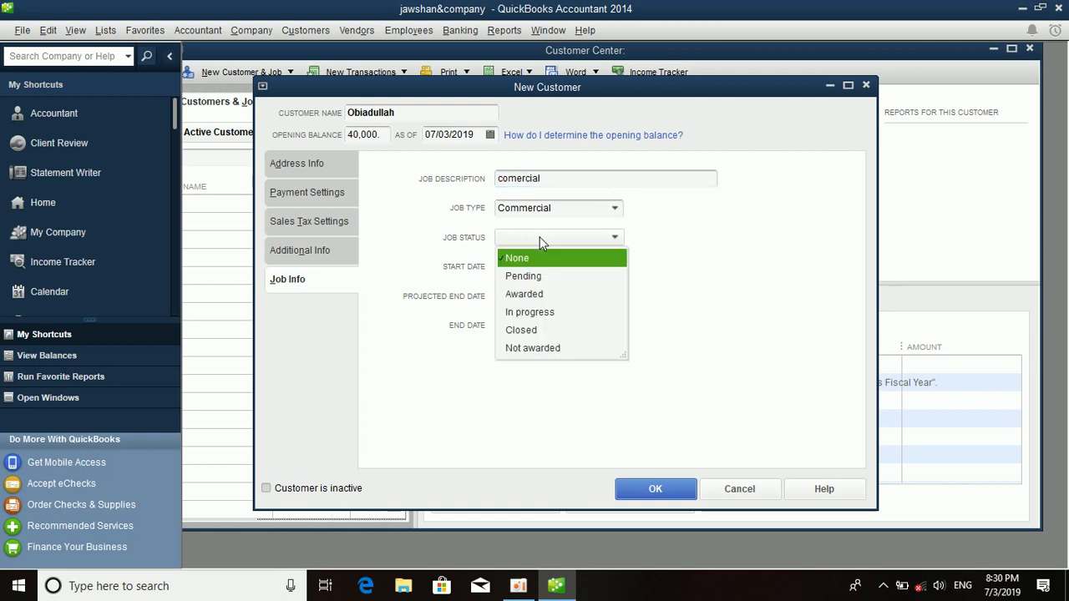
click(529, 313)
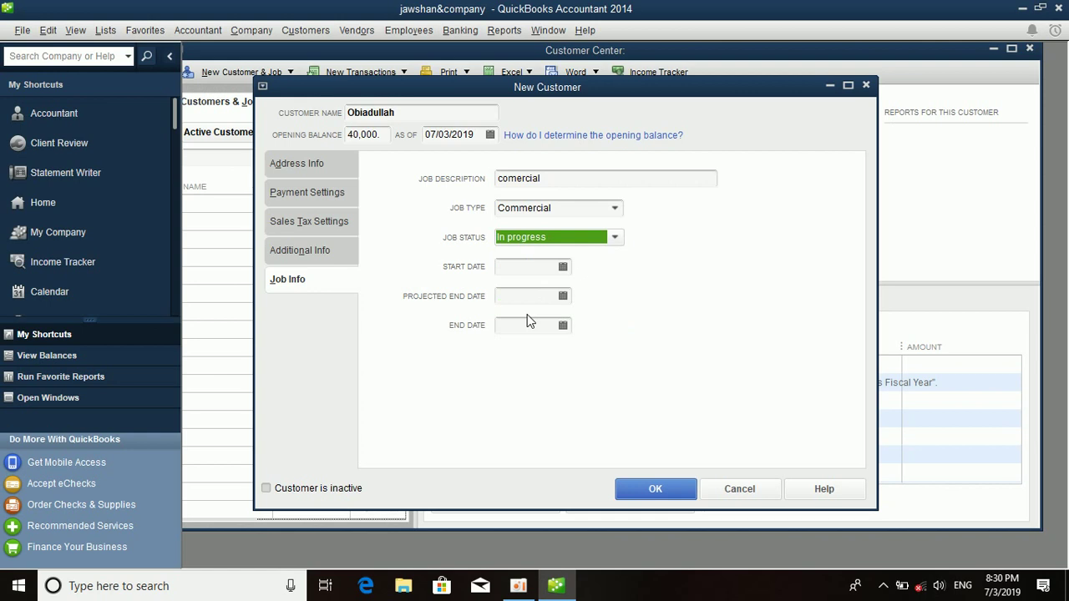
click(563, 267)
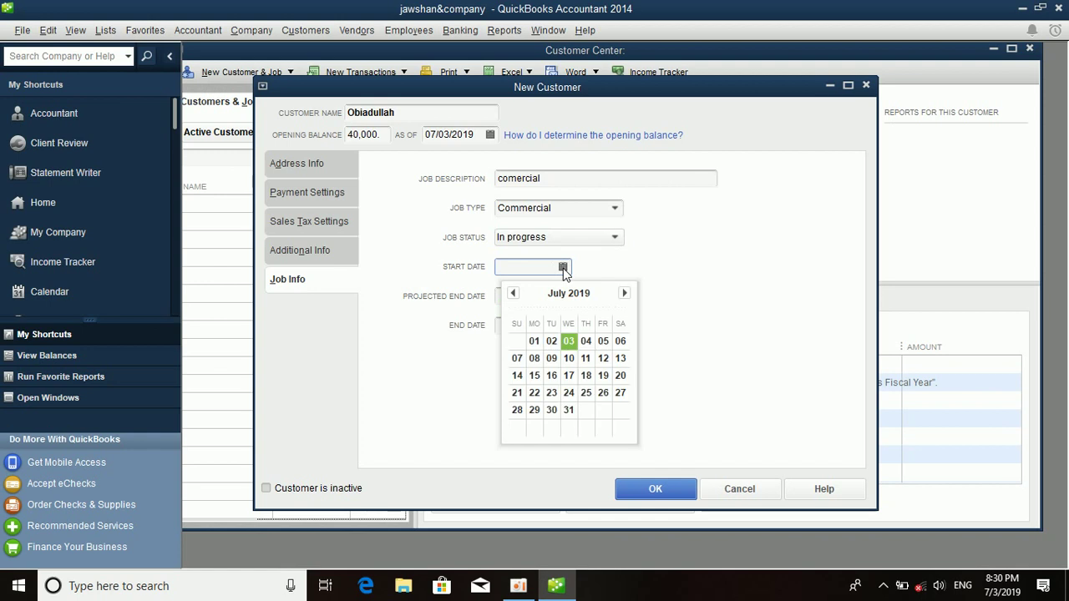
click(536, 342)
click(556, 326)
click(563, 326)
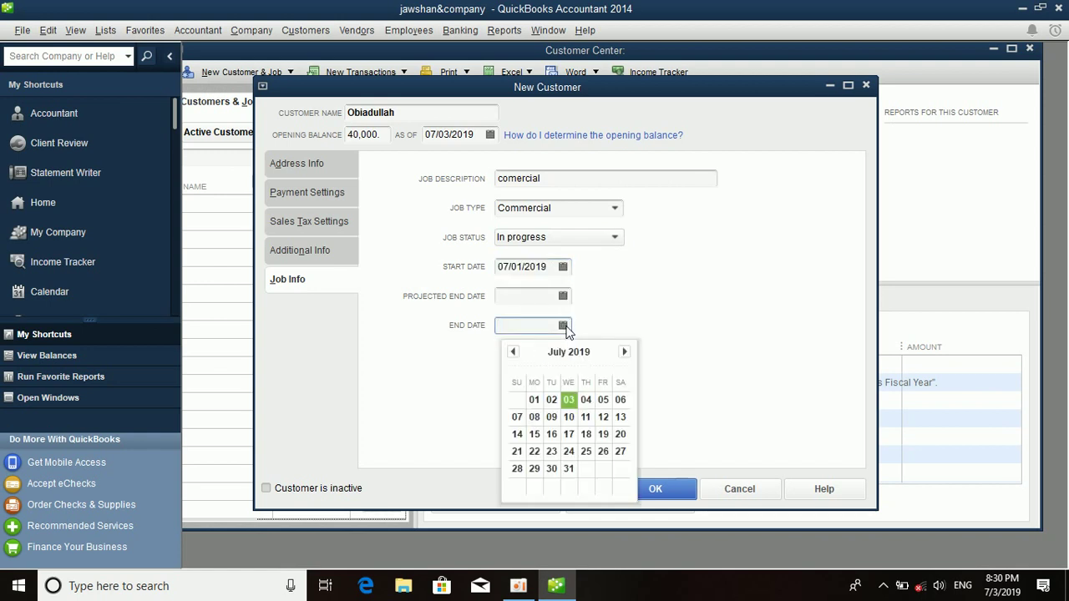
click(572, 470)
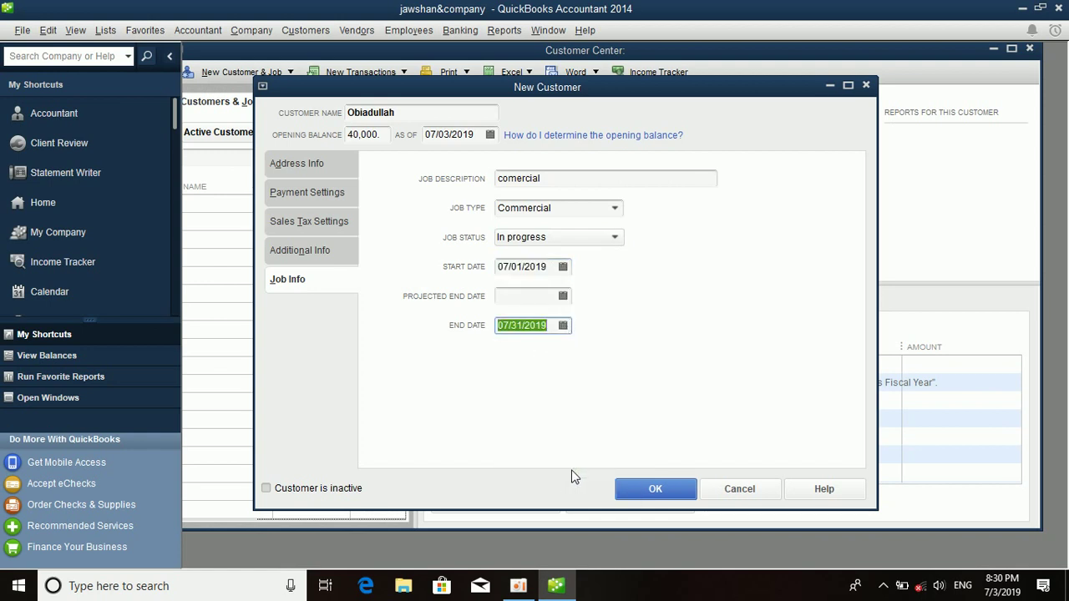
click(563, 296)
click(574, 374)
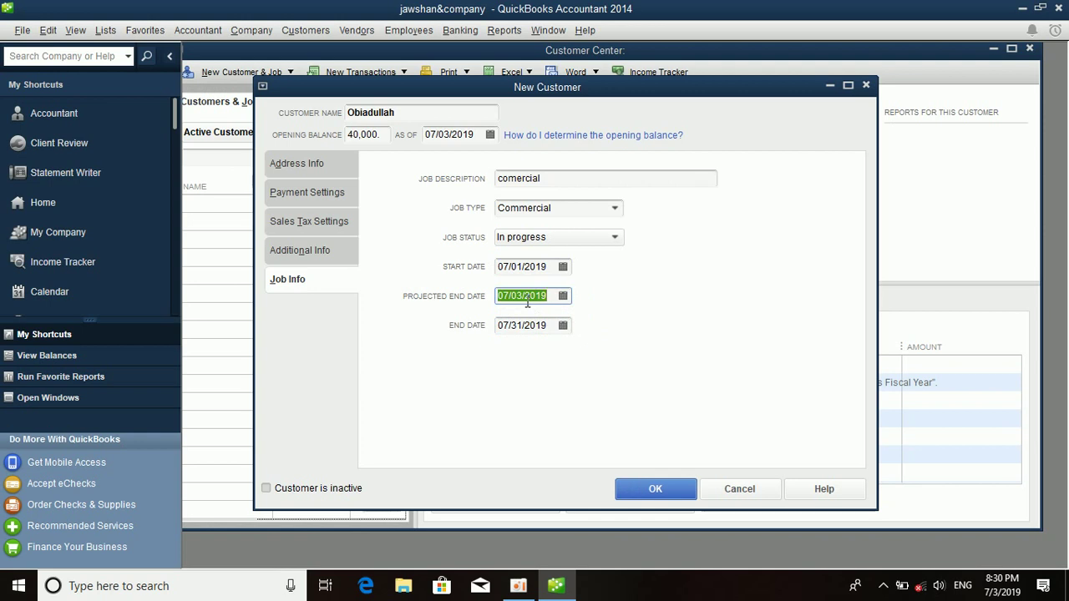
click(656, 490)
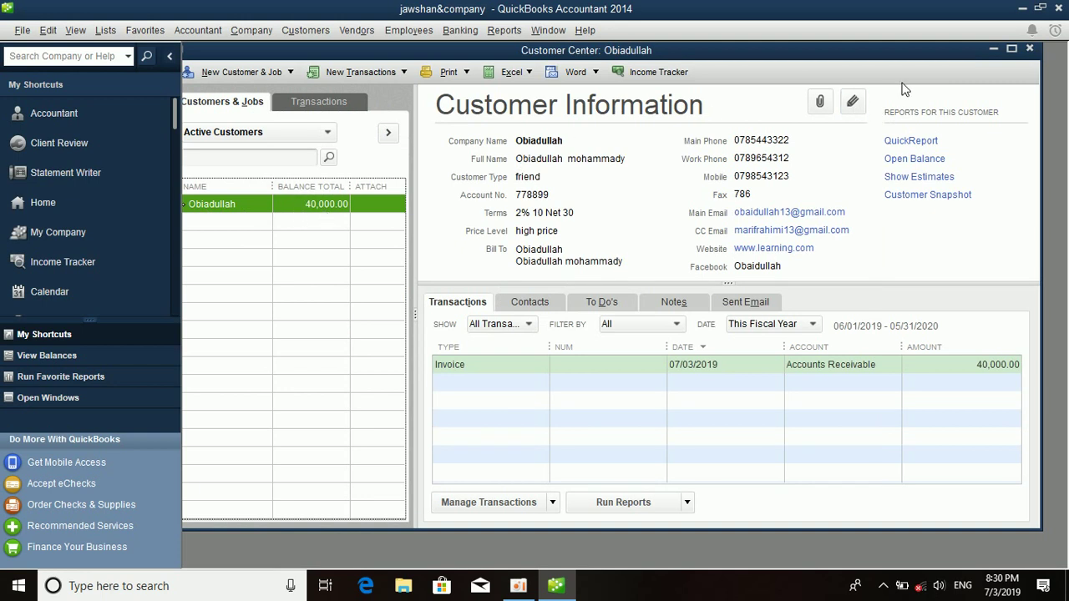
Close the Customer Center after reviewing the saved customer's information.
click(1030, 50)
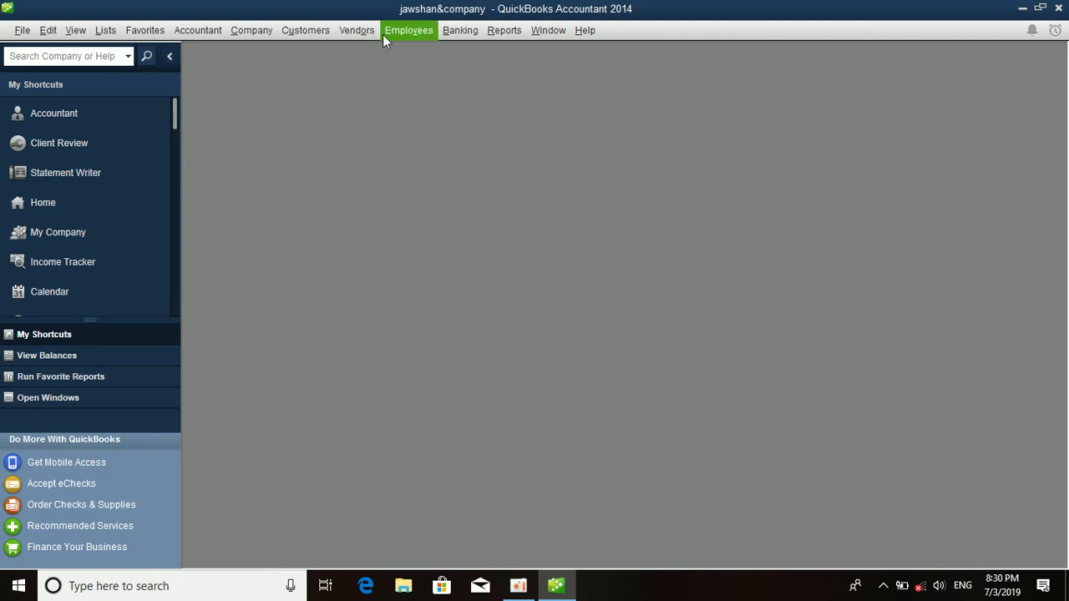
Open the Item List from Lists and start a new item of type Sales Tax Item.
click(105, 30)
click(150, 68)
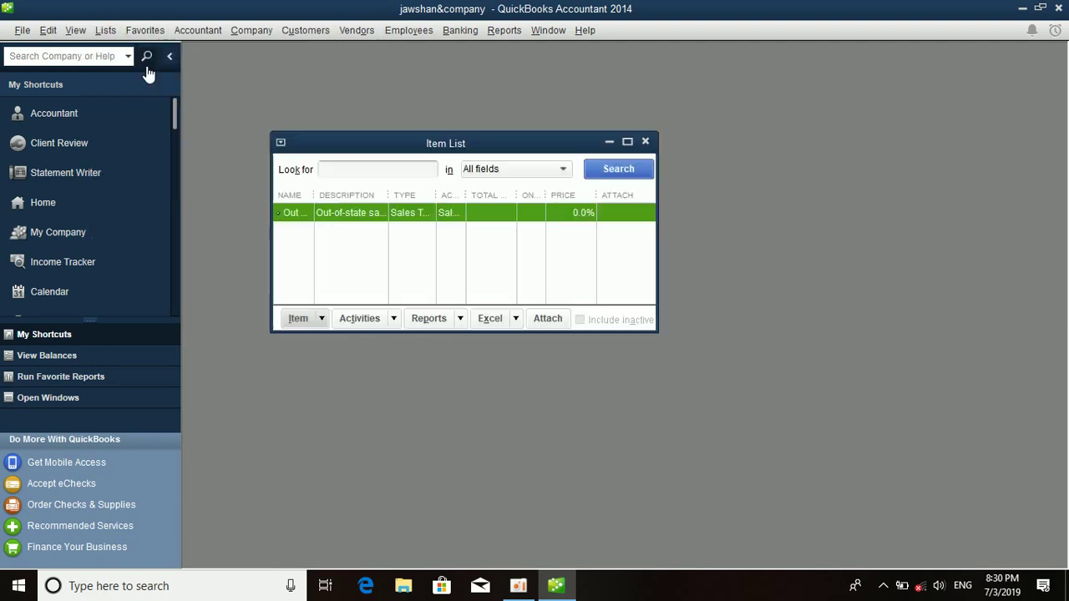
drag(431, 157, 579, 127)
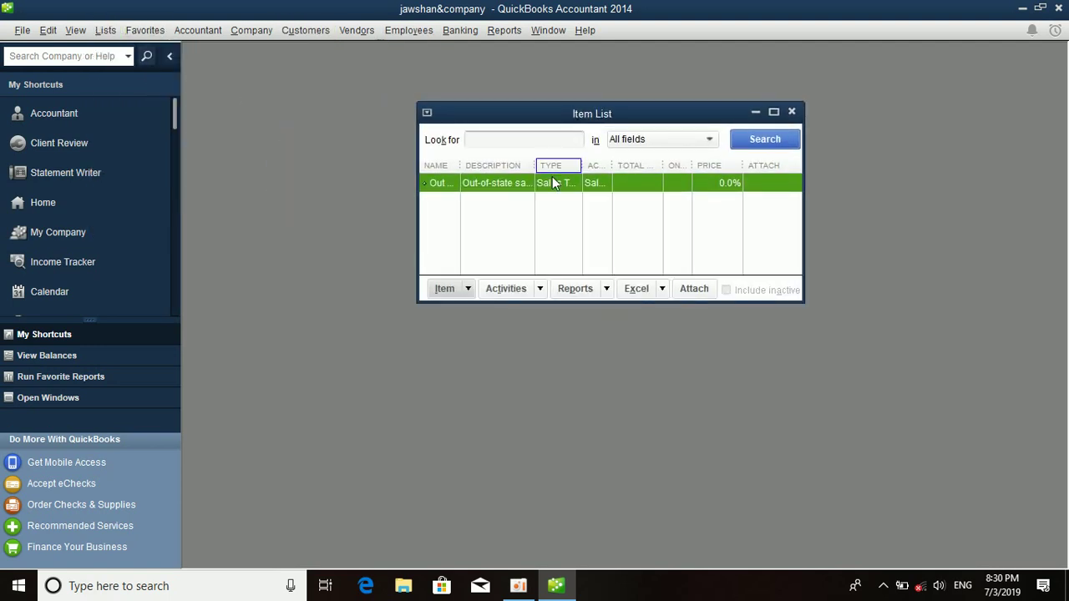
click(469, 292)
click(468, 313)
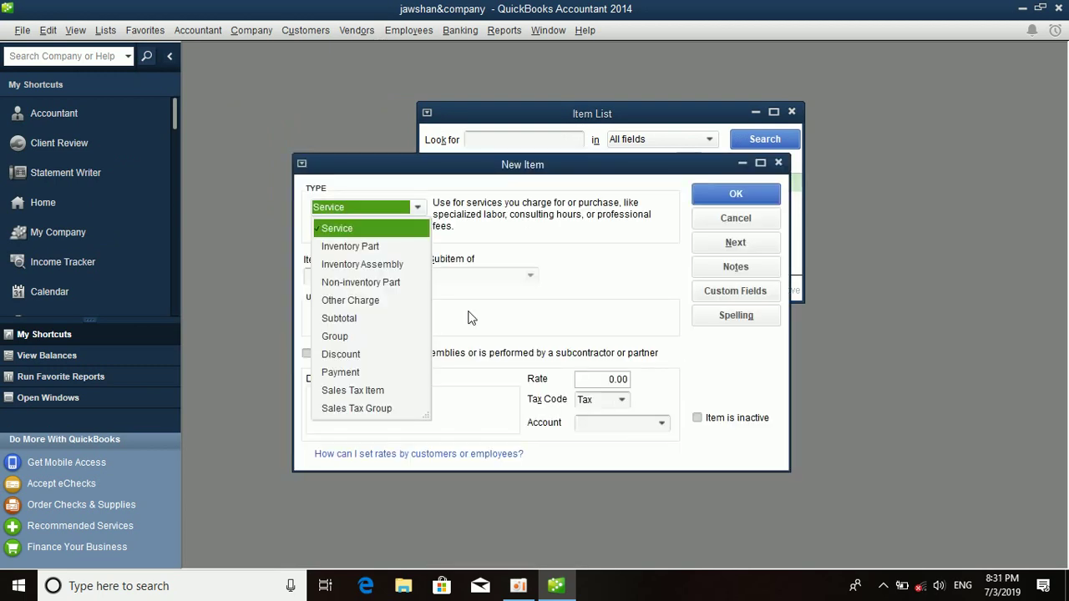
click(357, 394)
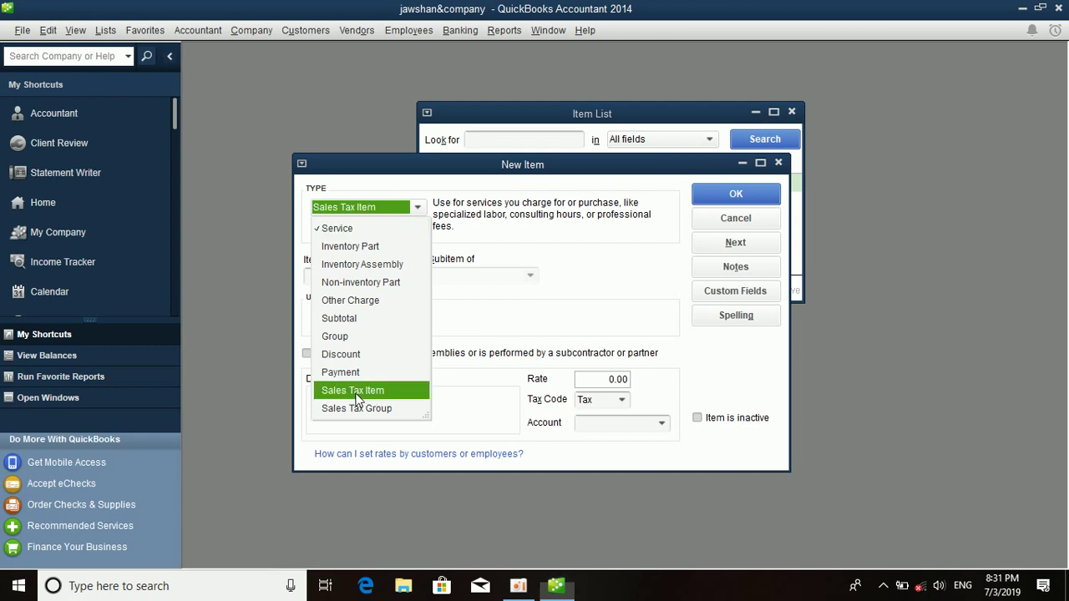
click(356, 393)
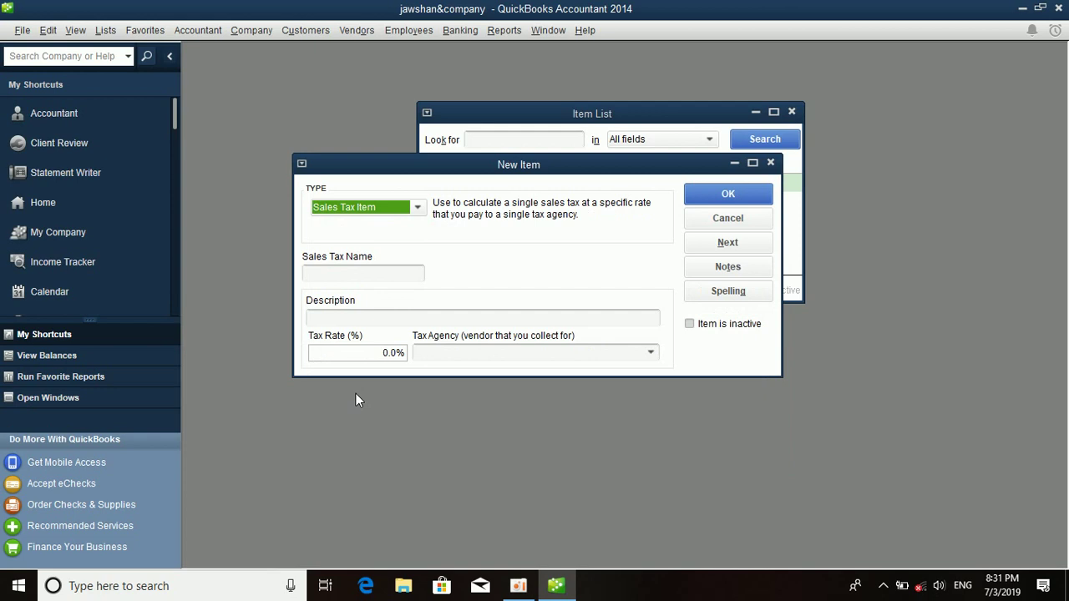
Name the item 'sales tax' with description 'Sales Tax' and a 15% tax rate.
click(345, 274)
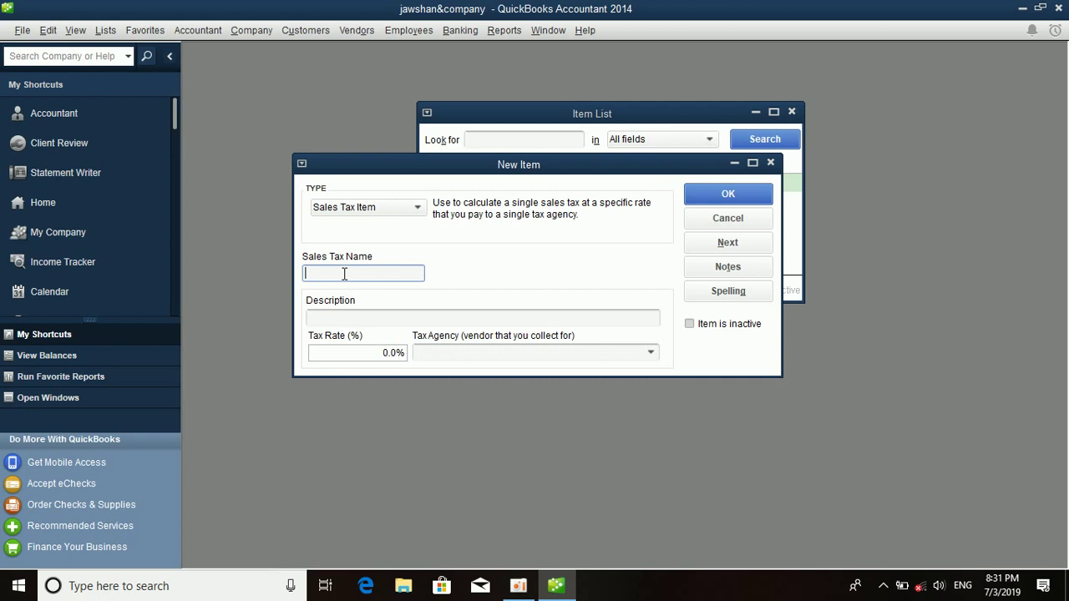
text(sales tax)
click(364, 318)
text(Sales Tax)
drag(363, 353, 389, 355)
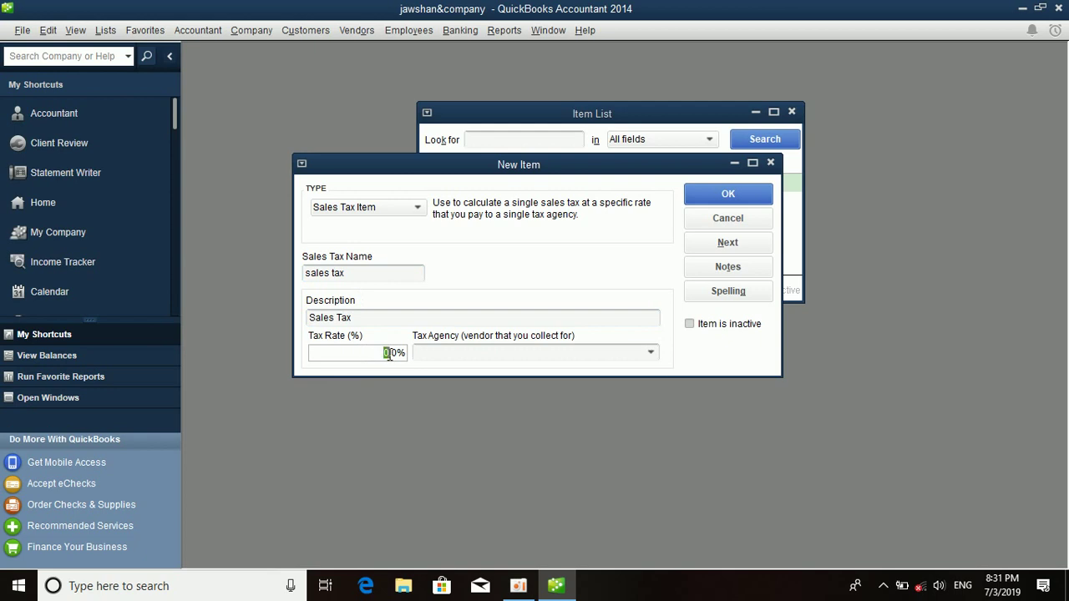
text(15)
Pick the existing vendor as tax agency, then choose to add a new vendor instead.
click(528, 353)
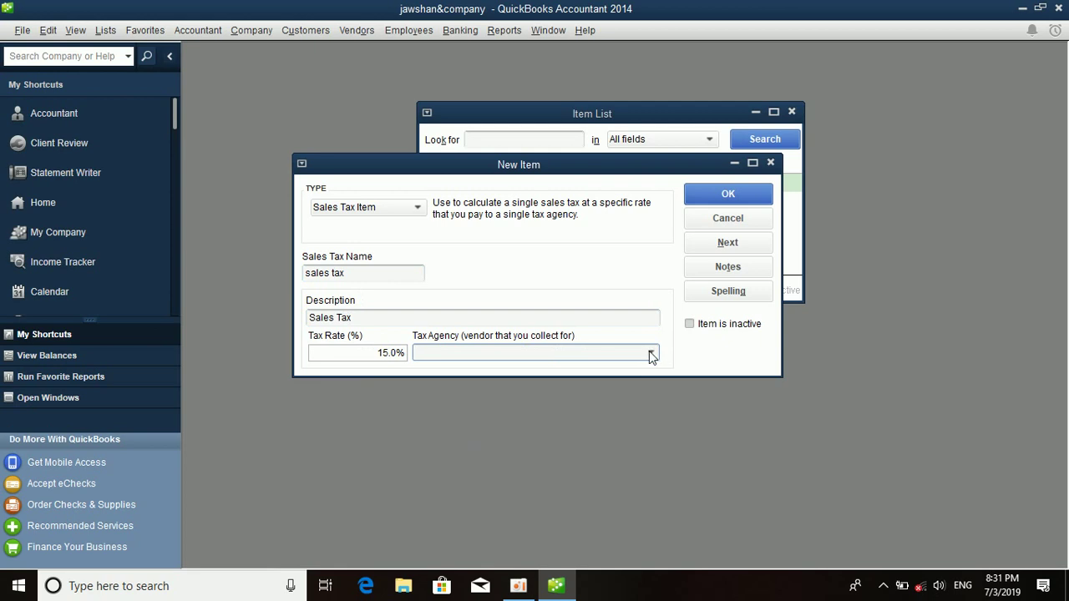
click(650, 352)
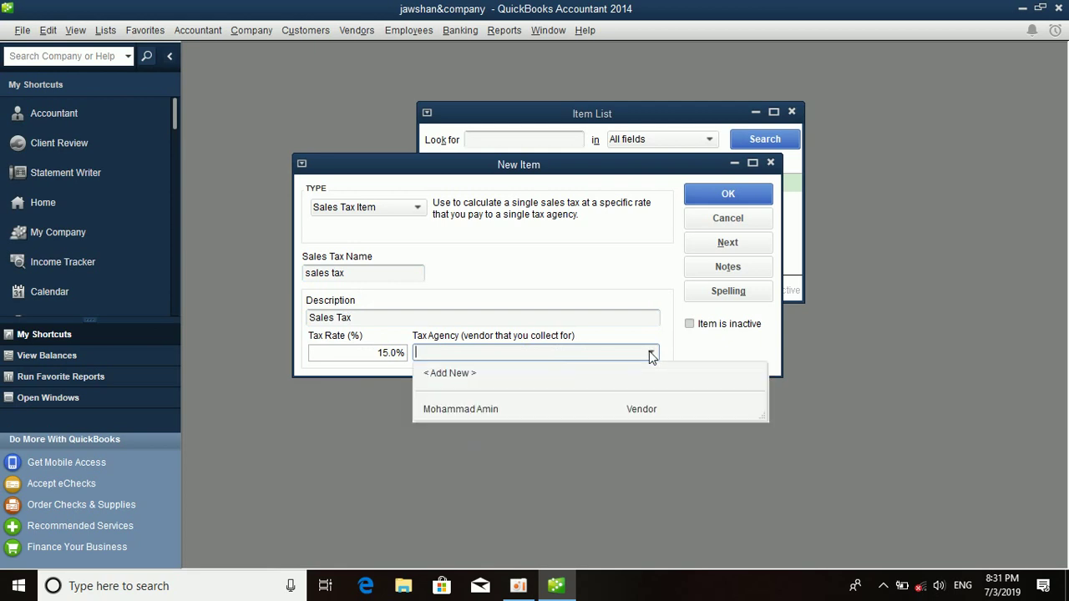
click(587, 409)
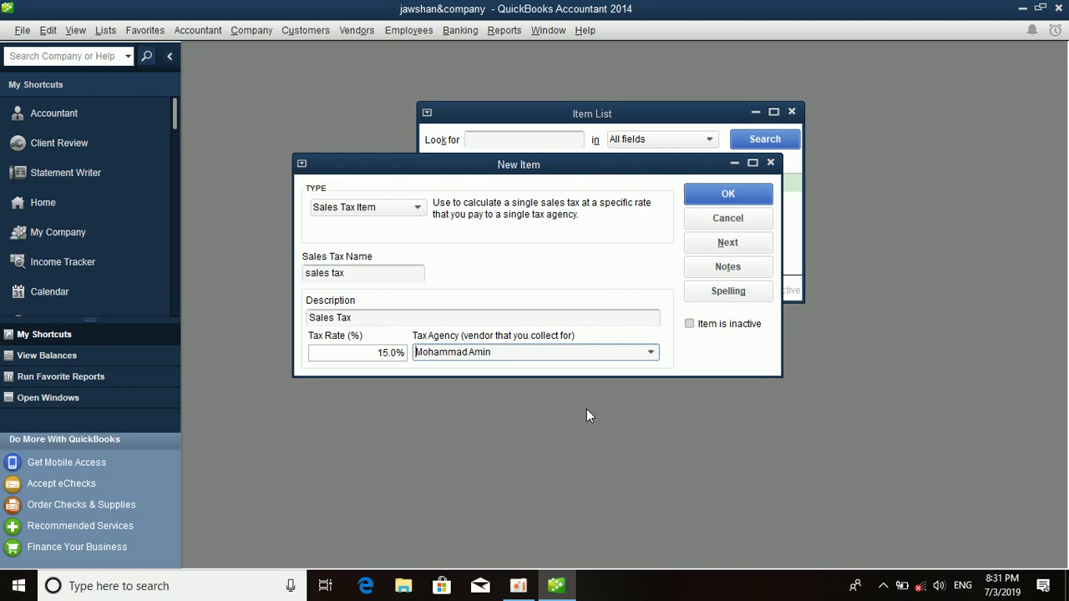
click(650, 352)
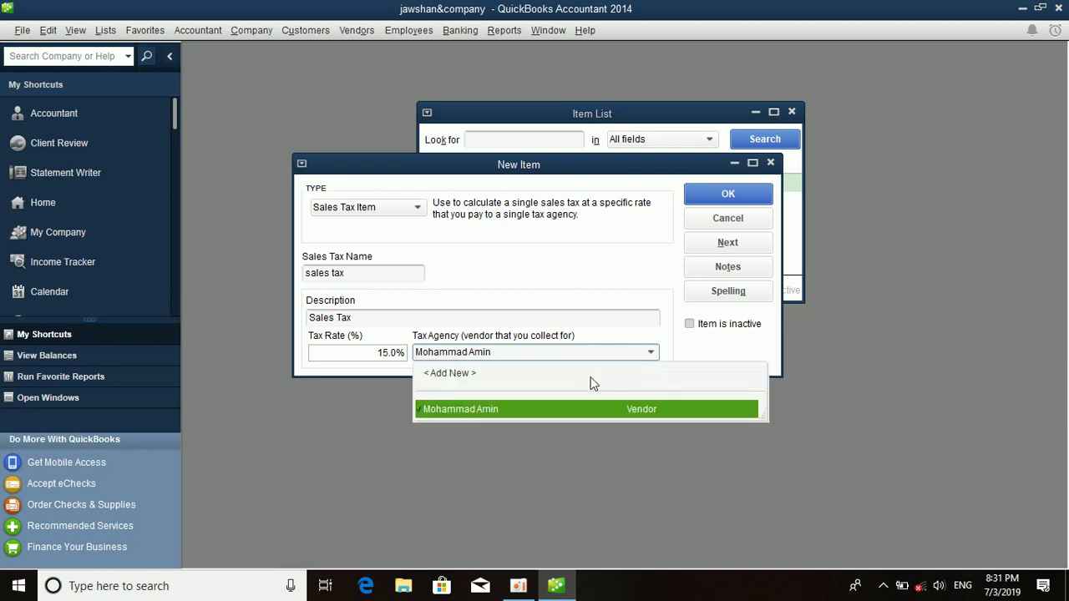
click(590, 380)
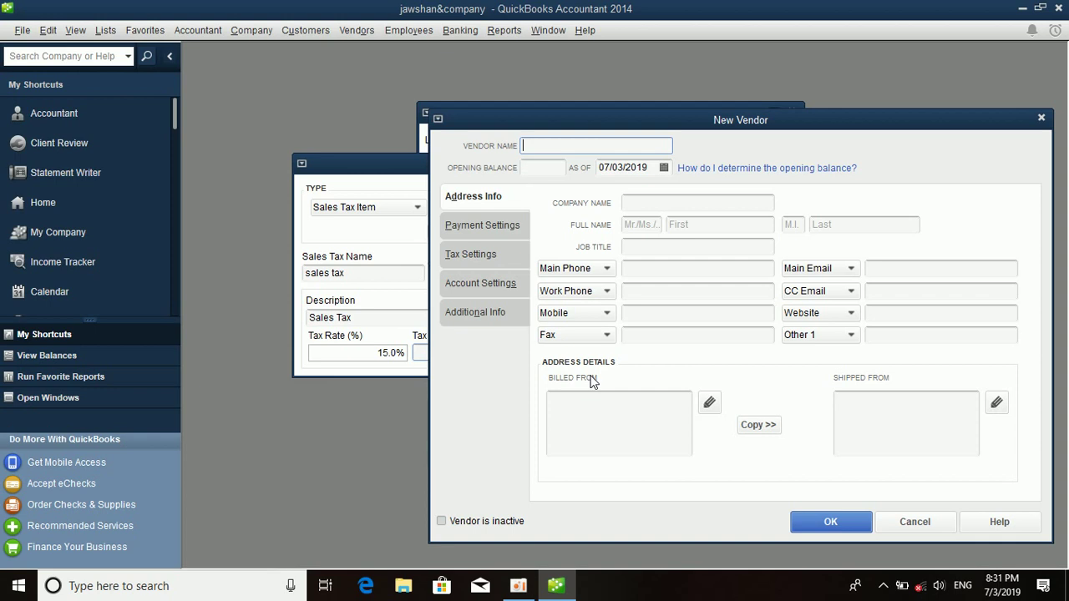
Look through the New Vendor form's tabs, then cancel the new vendor.
click(497, 231)
click(497, 255)
click(499, 284)
click(501, 313)
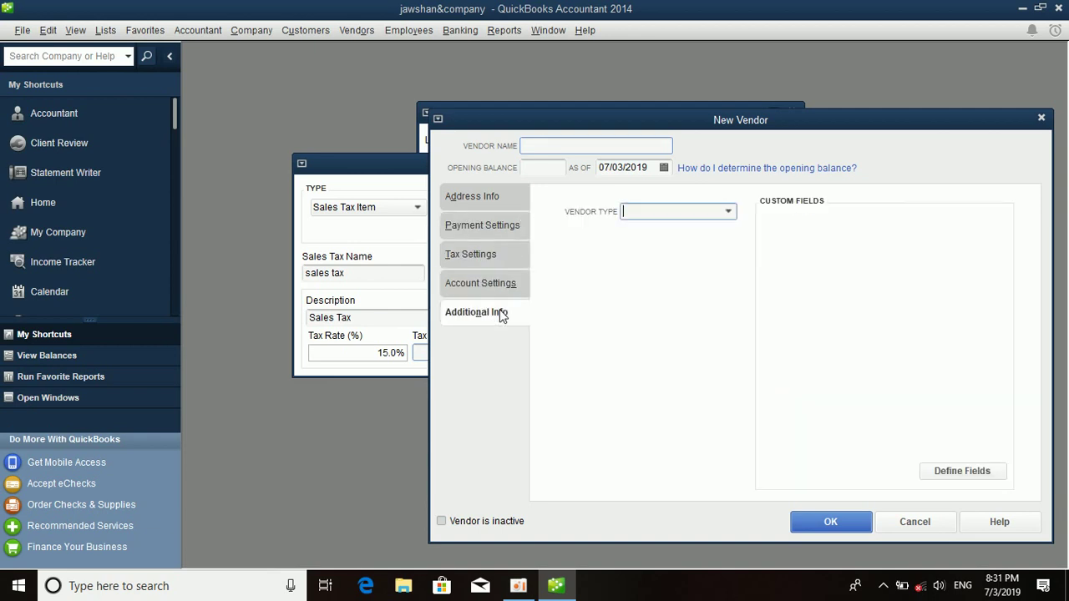
click(498, 283)
click(496, 256)
click(496, 226)
click(495, 198)
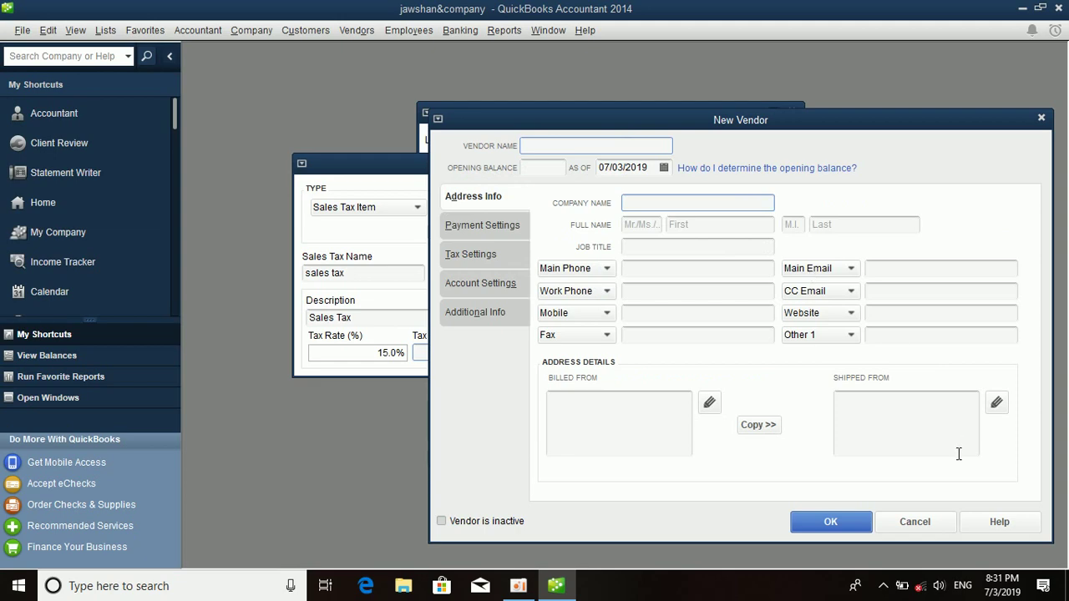
click(924, 519)
Reselect the existing vendor as tax agency, save the 15% sales tax item, and close the Item List.
click(652, 354)
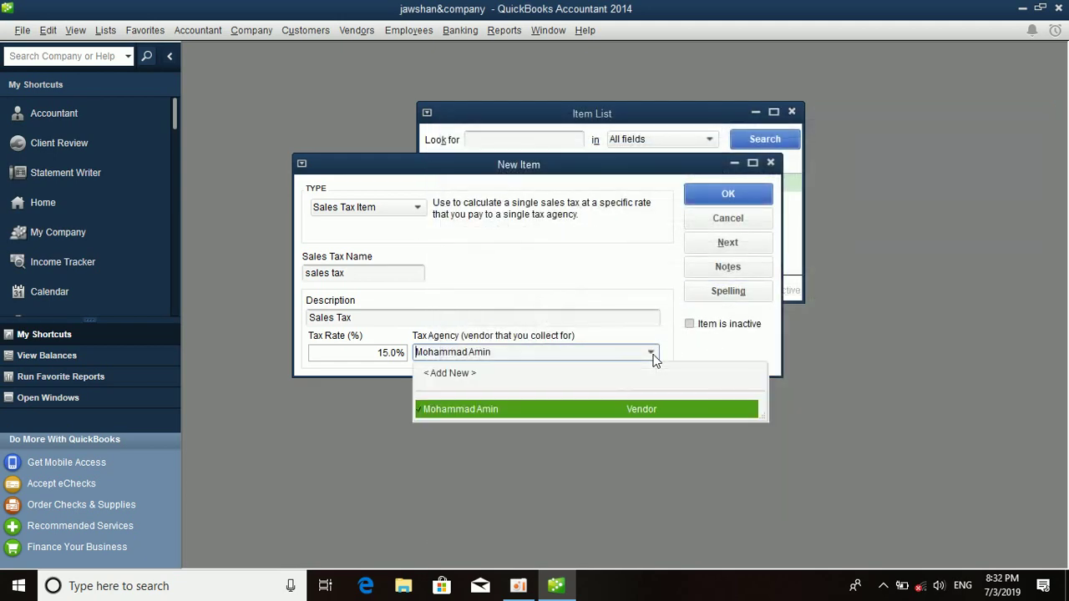
click(500, 411)
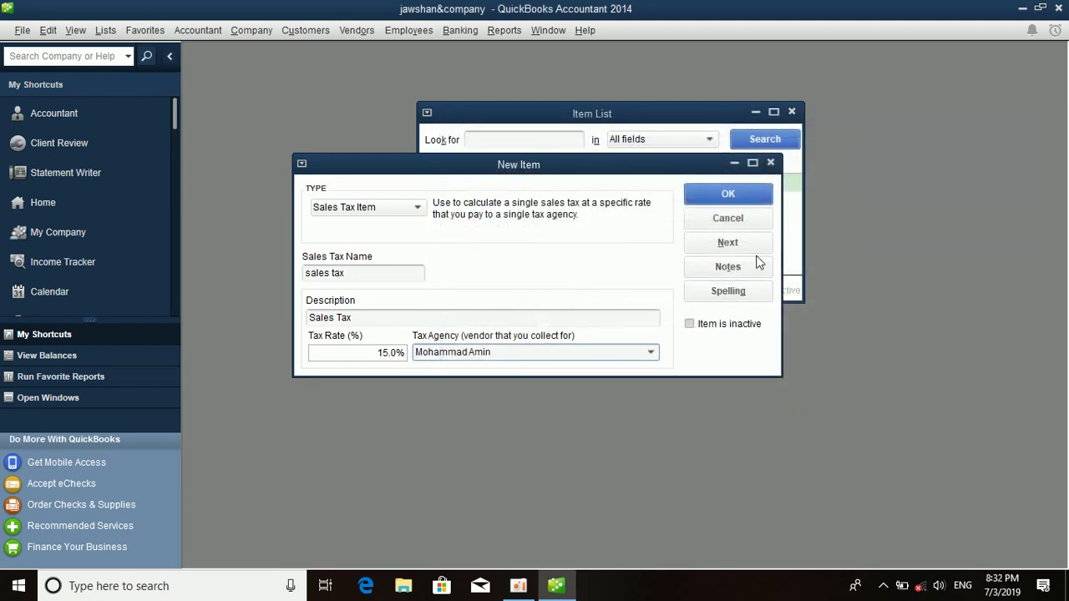
click(734, 195)
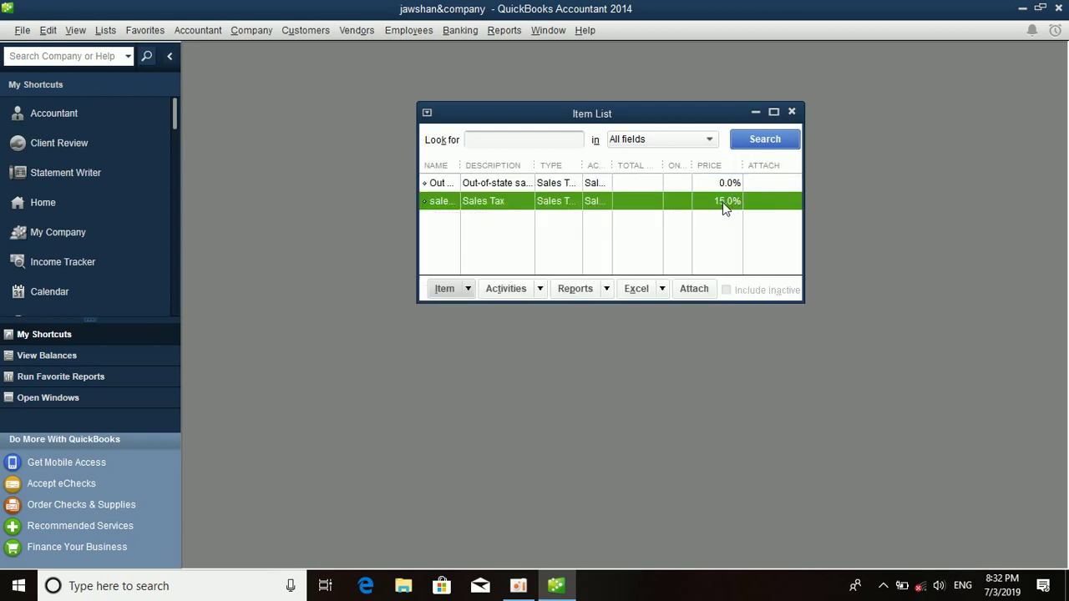
click(789, 112)
Open Reports > Accountant & Taxes > Trial Balance and maximize the report window.
click(522, 31)
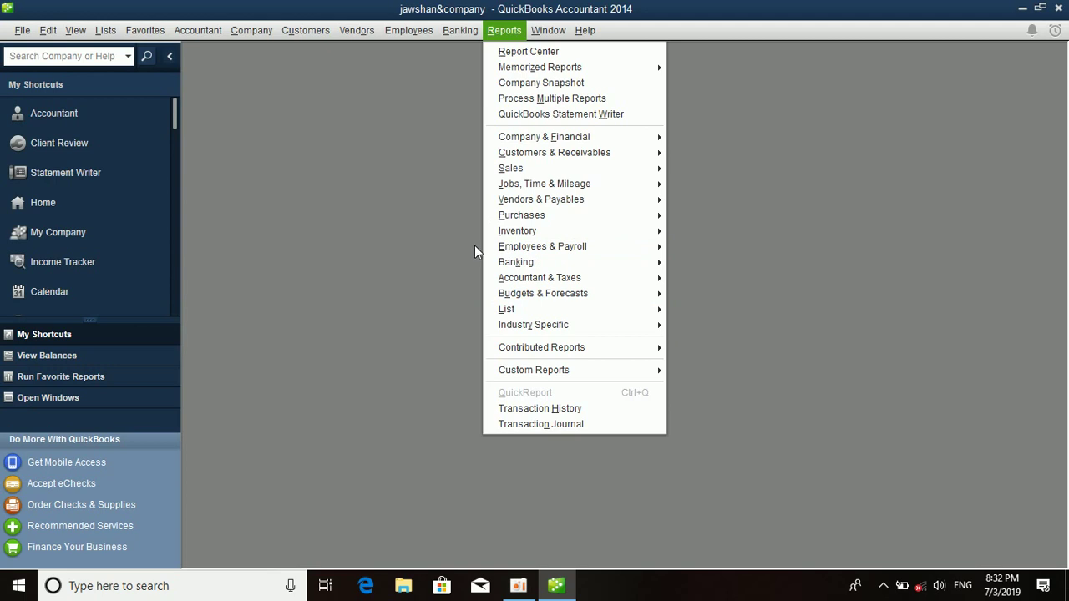
mouse_move(519, 191)
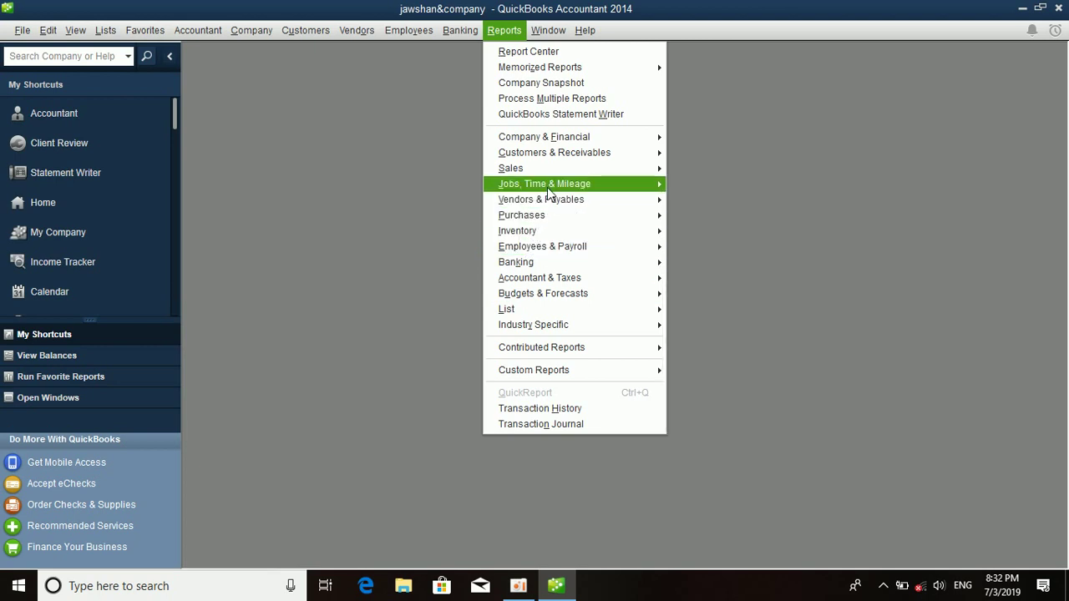
mouse_move(615, 281)
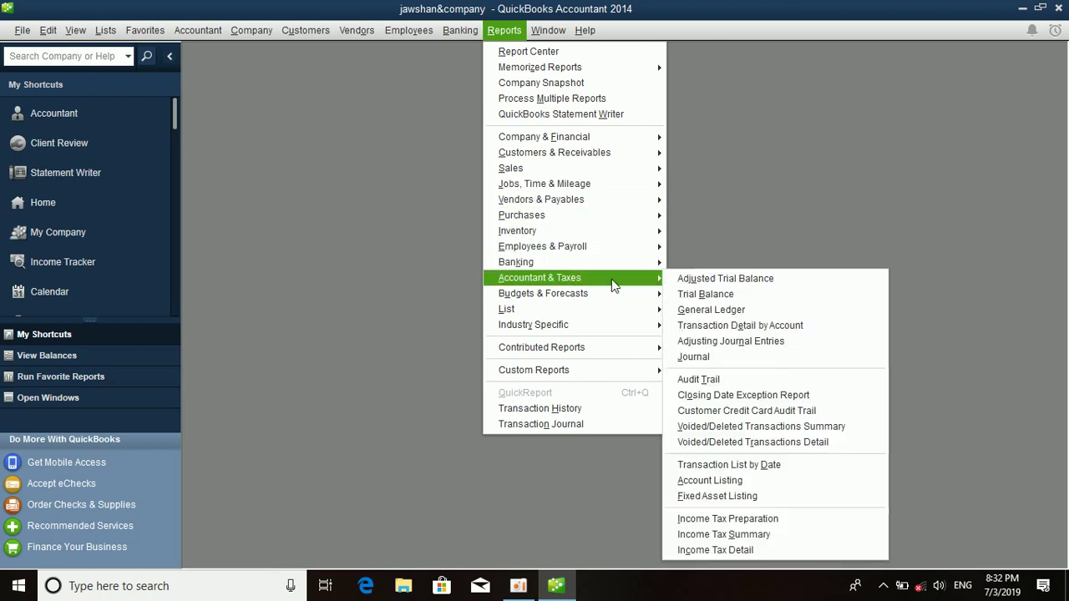
click(706, 294)
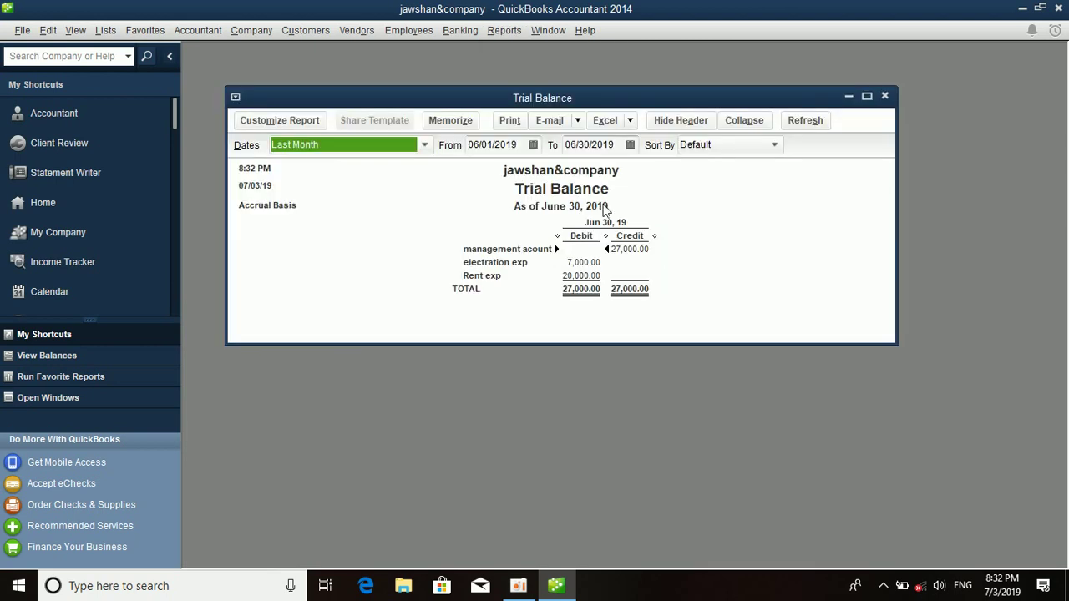
click(867, 97)
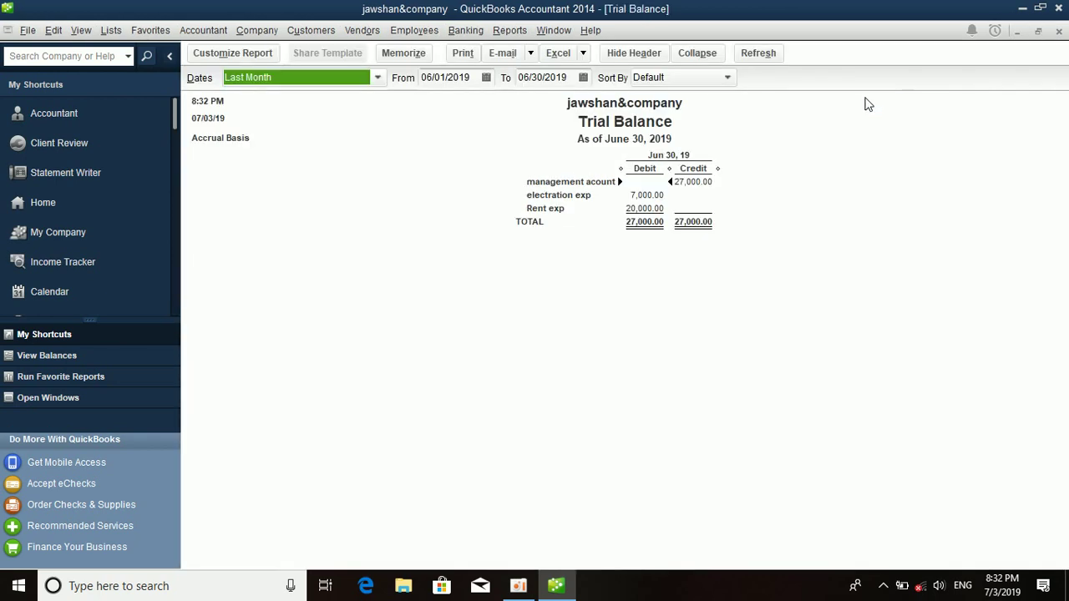
Set the Trial Balance dates to All and QuickZoom into the Accounts Payable credit amount.
key(a)
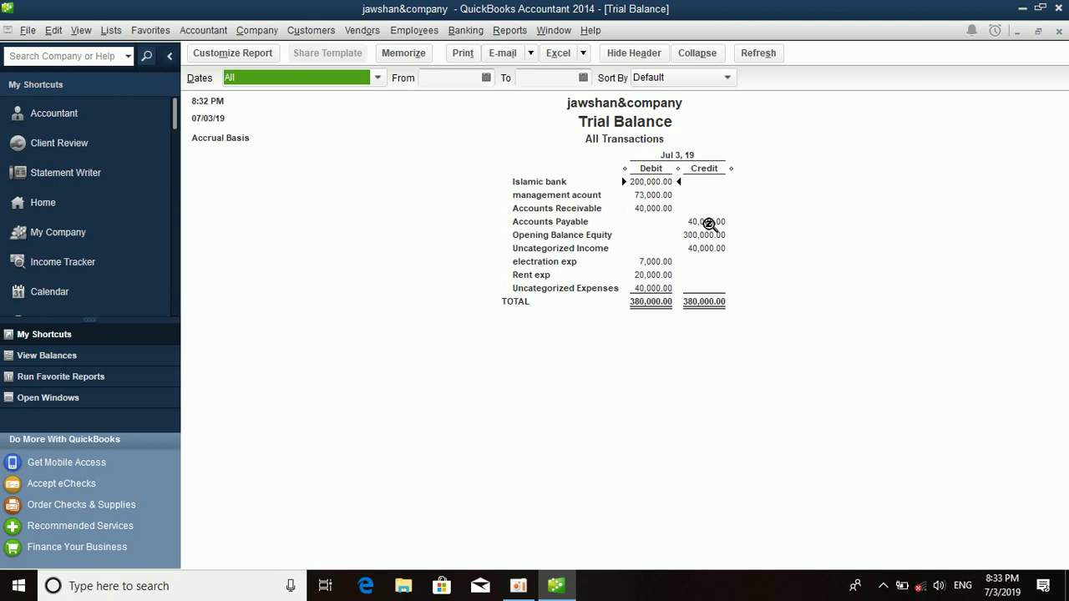
double_click(708, 224)
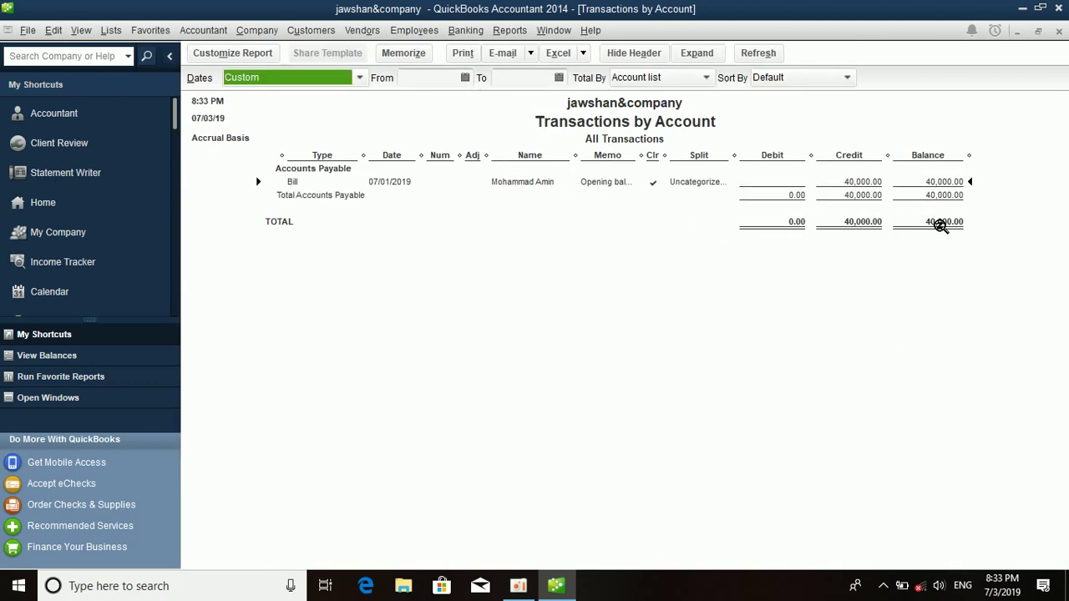
Check the Accounts Receivable, Opening Balance Equity and Uncategorized Income amounts, then close without memorizing.
click(1059, 31)
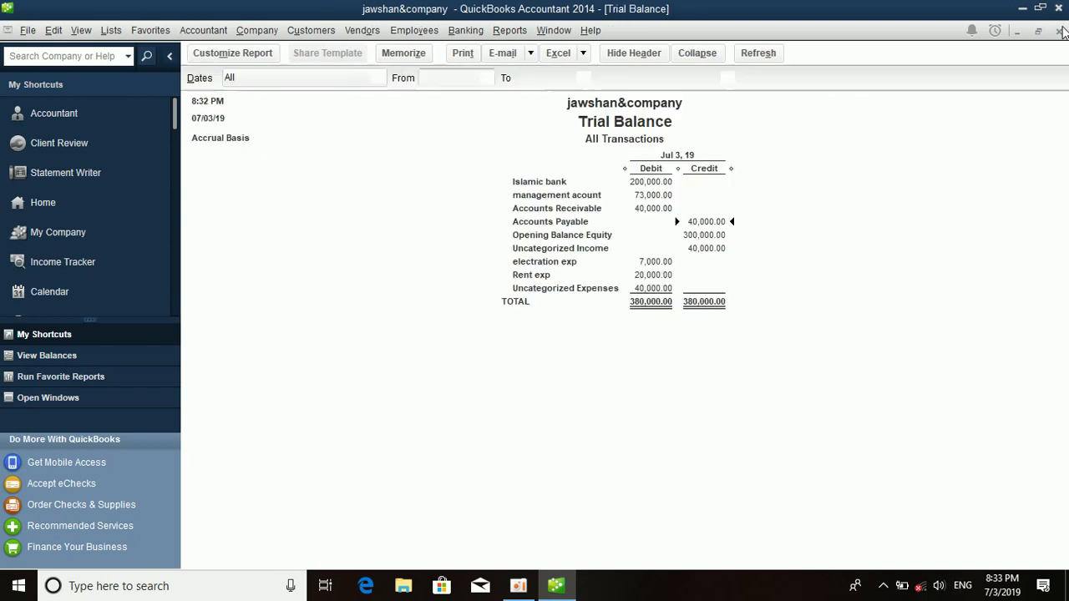
click(655, 209)
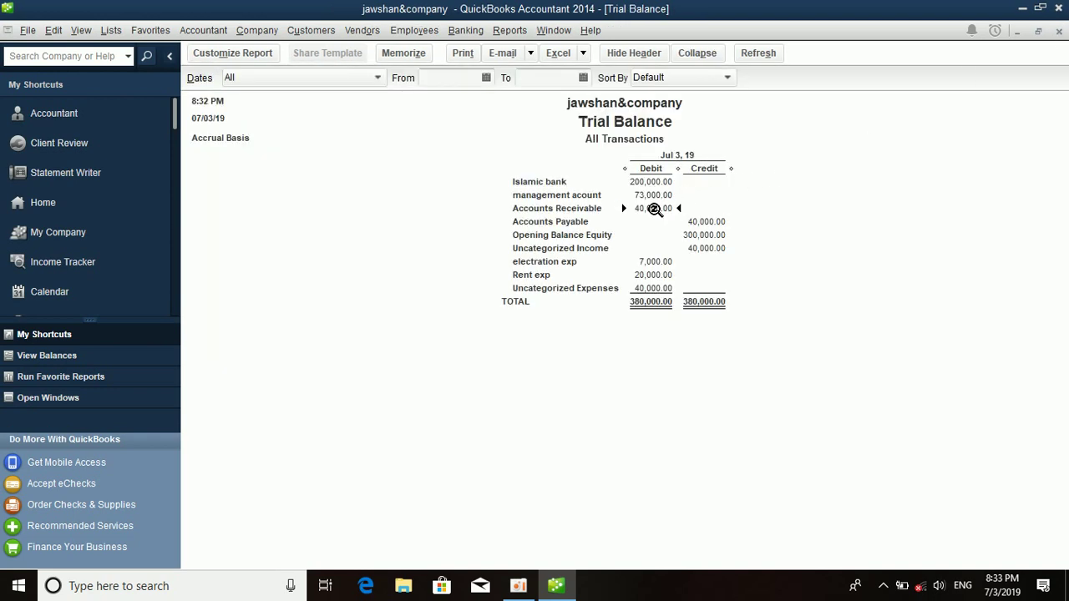
click(700, 237)
click(708, 249)
click(1058, 31)
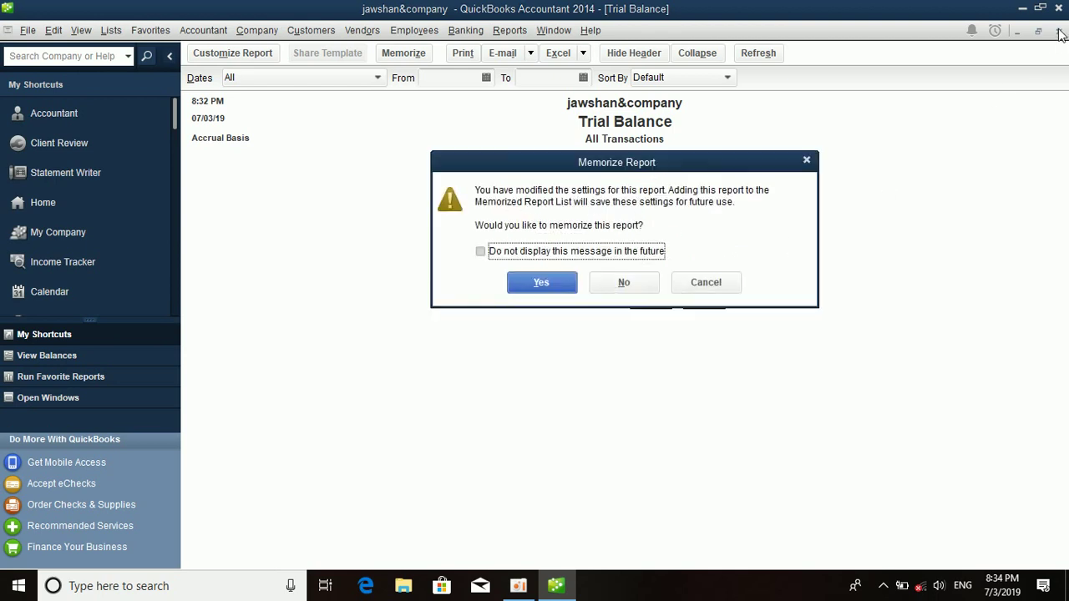
click(624, 282)
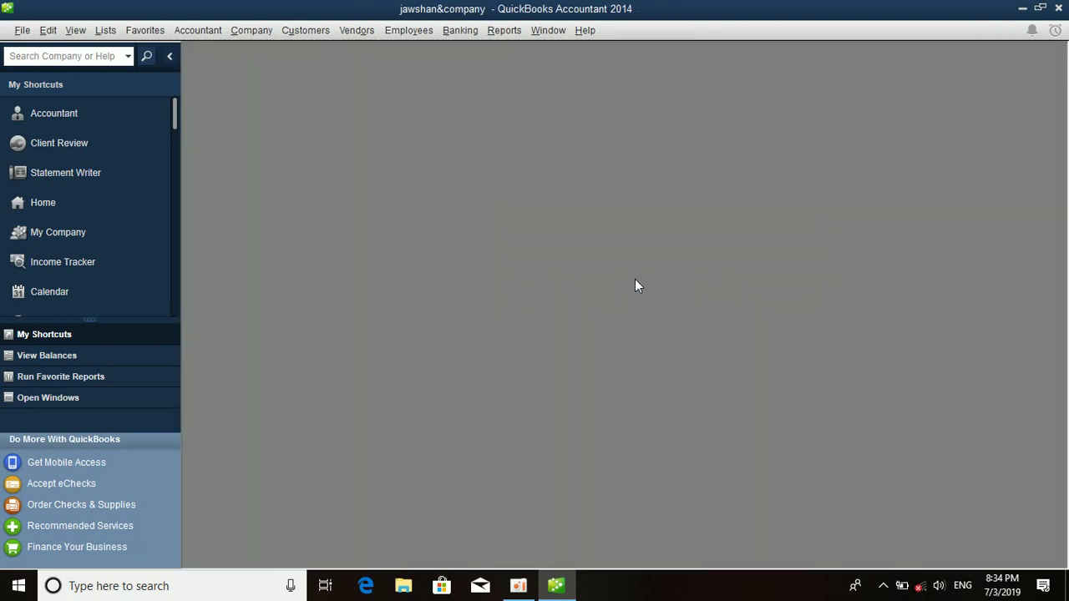